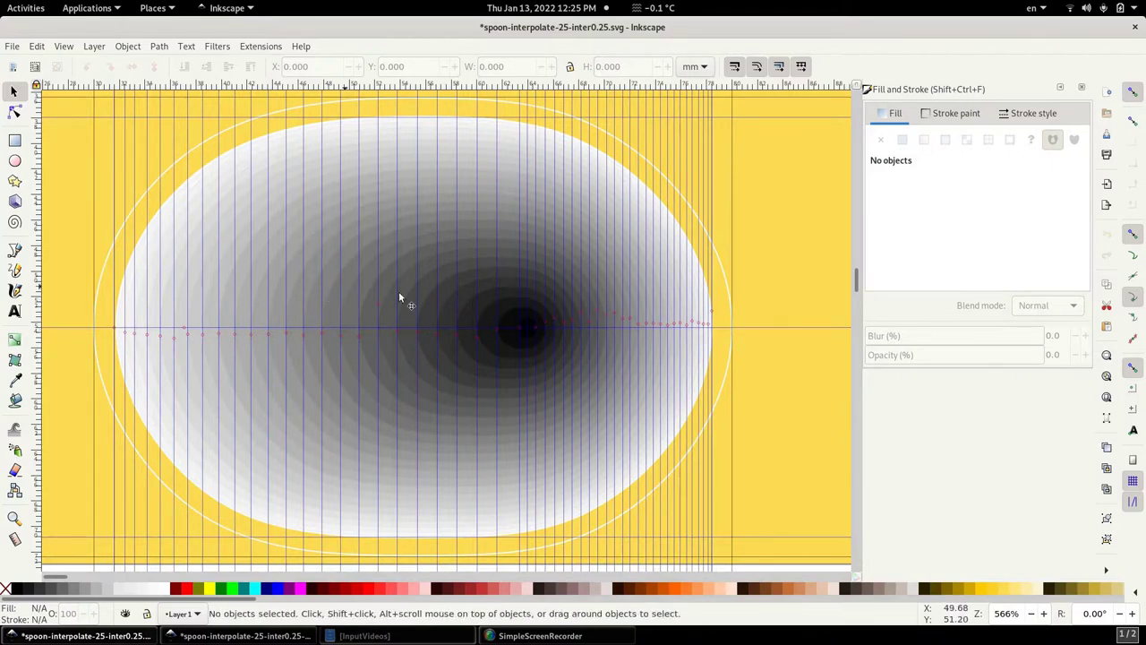
Pan the canvas to bring the black profile above the spoon-bowl ellipse into view.
drag(803, 261, 801, 595)
drag(514, 486, 515, 489)
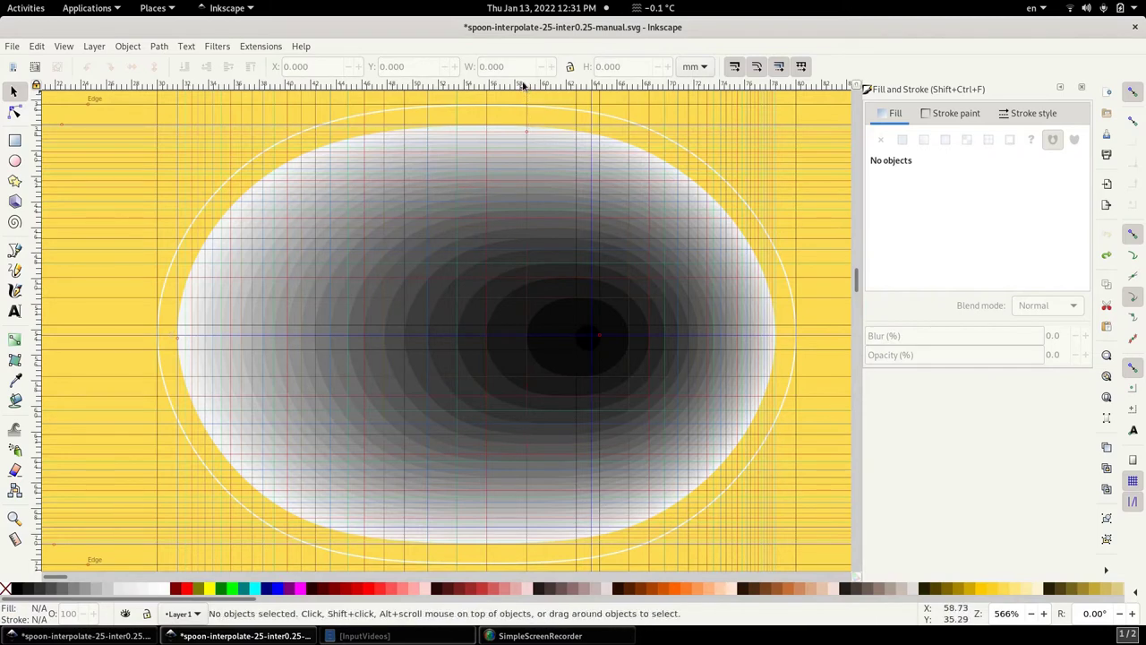
Hide the guides, recentre the depth map, and alternate repeatedly between the interpolated and manual windows.
key(bar)
drag(792, 454, 682, 443)
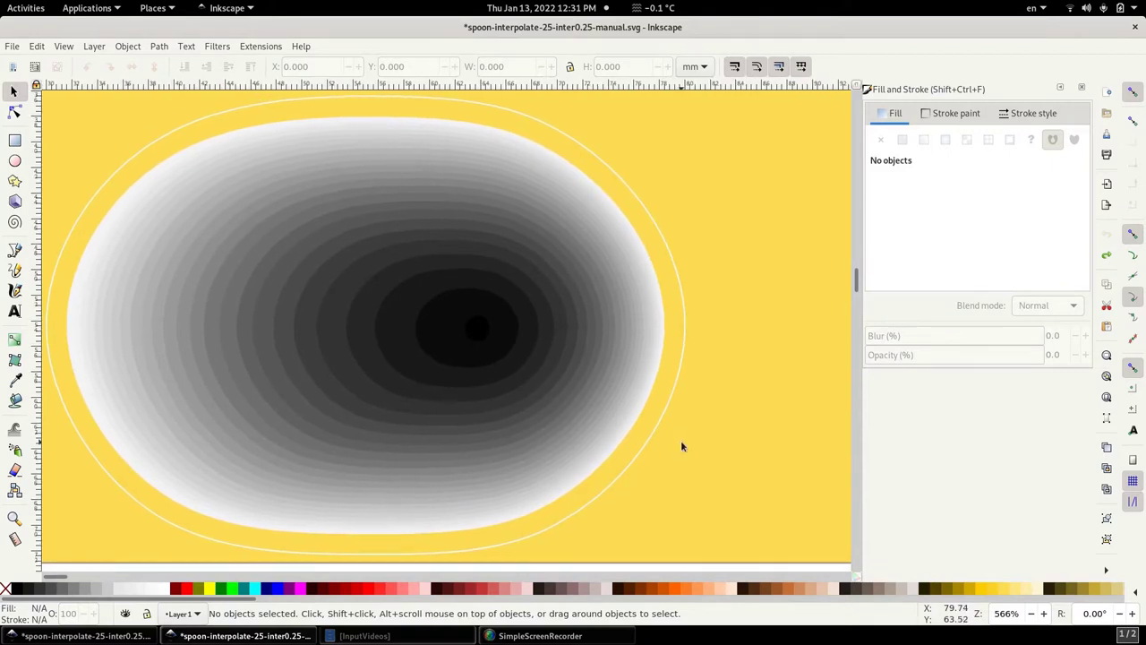
click(139, 638)
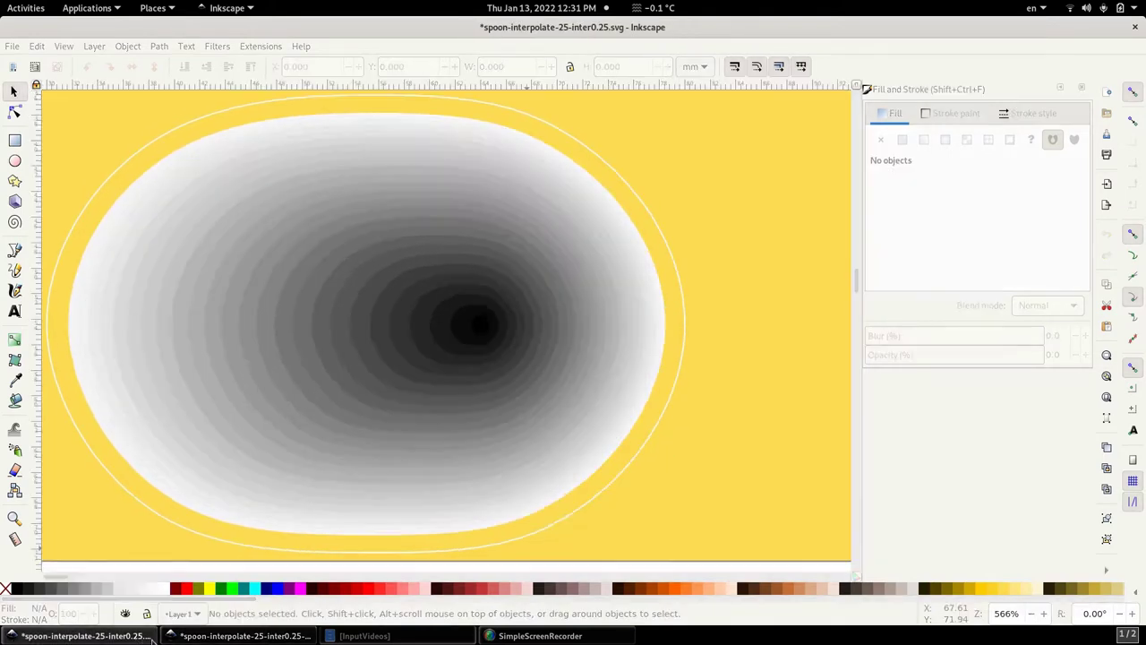
click(138, 638)
click(139, 637)
click(138, 638)
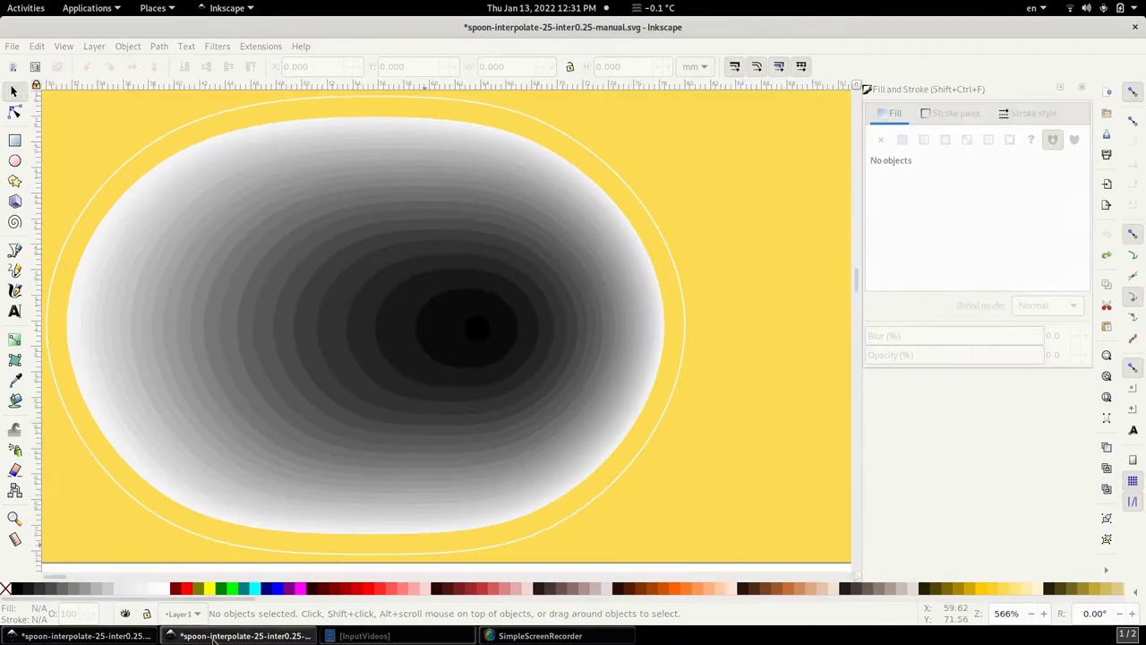
click(121, 638)
click(109, 638)
click(110, 638)
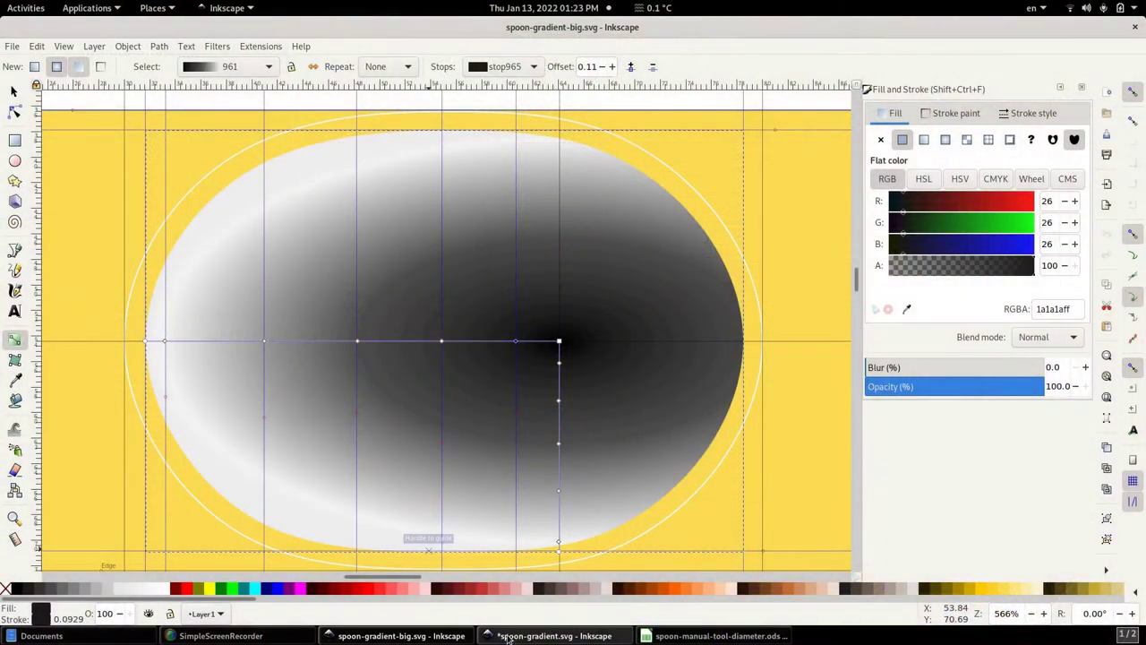
Switch to spoon-gradient.svg, zoom in and select the white bowl ellipse path.
click(508, 636)
scroll(388, 360, up, 4)
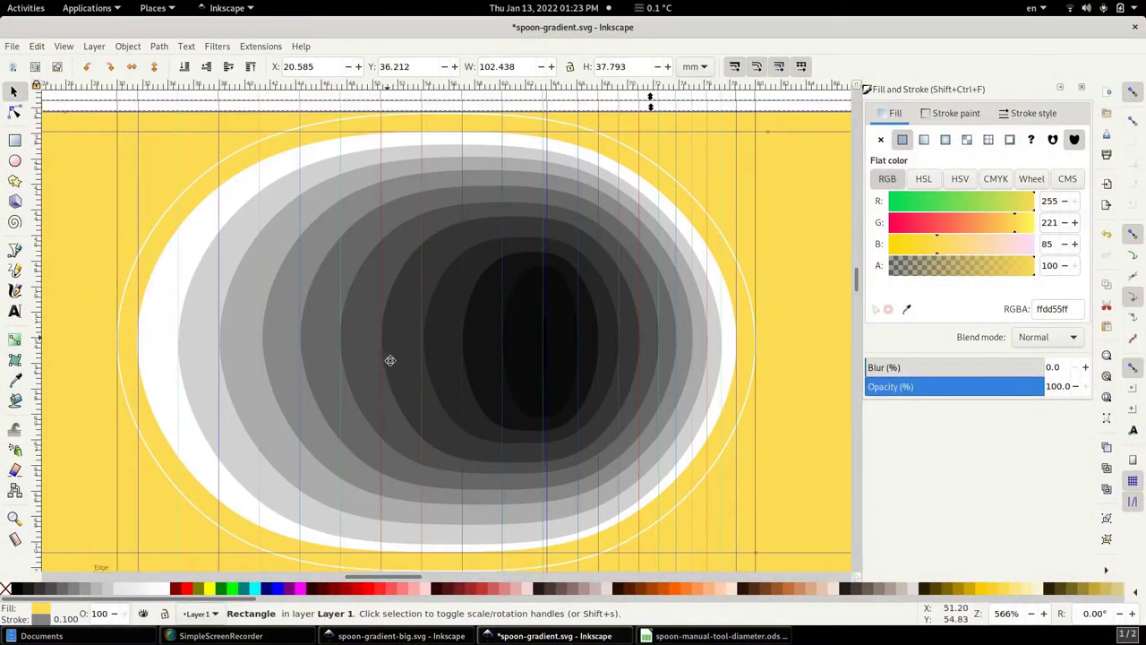
scroll(386, 529, up, 2)
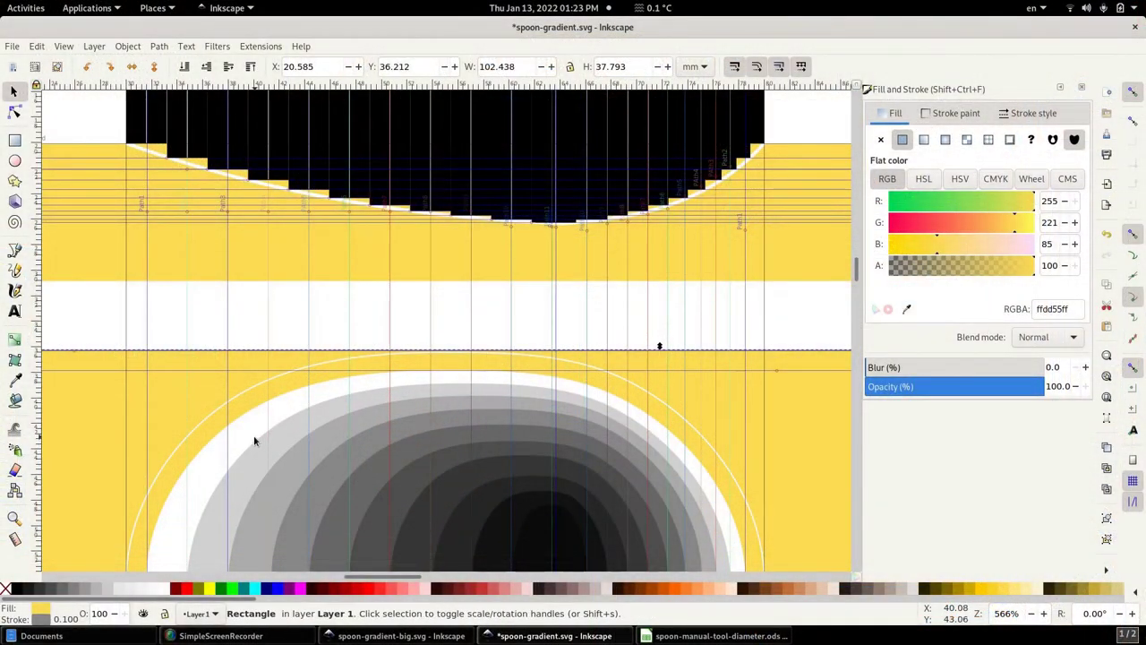
click(253, 440)
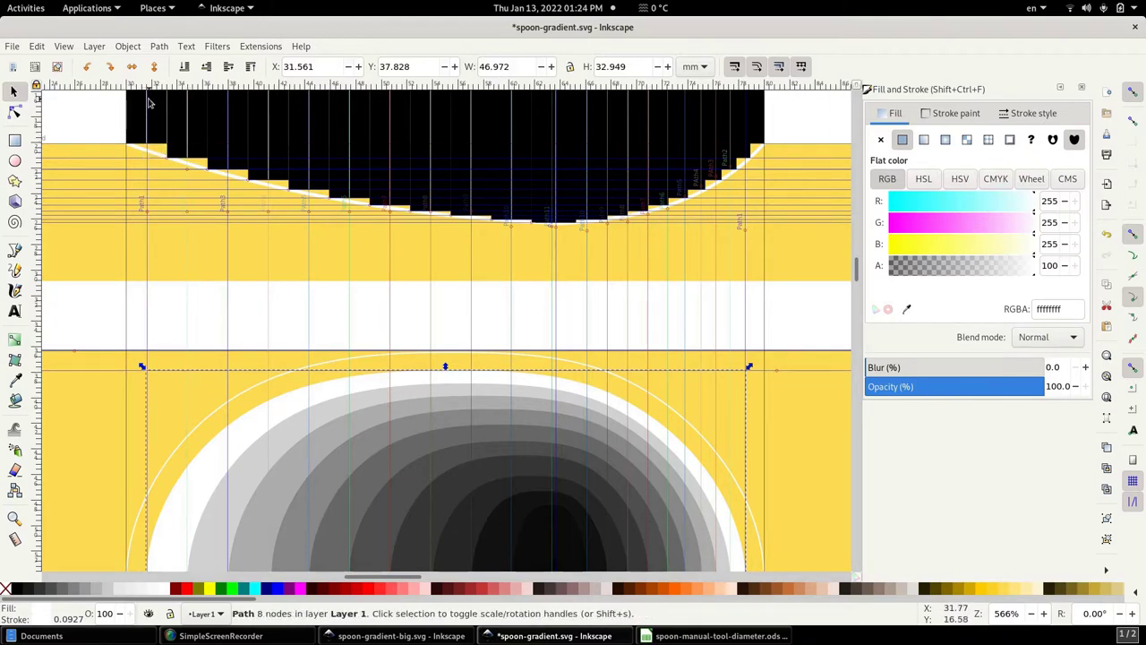
Place a horizontal guide where the profile's diagonal white edge starts.
scroll(155, 131, up, 3)
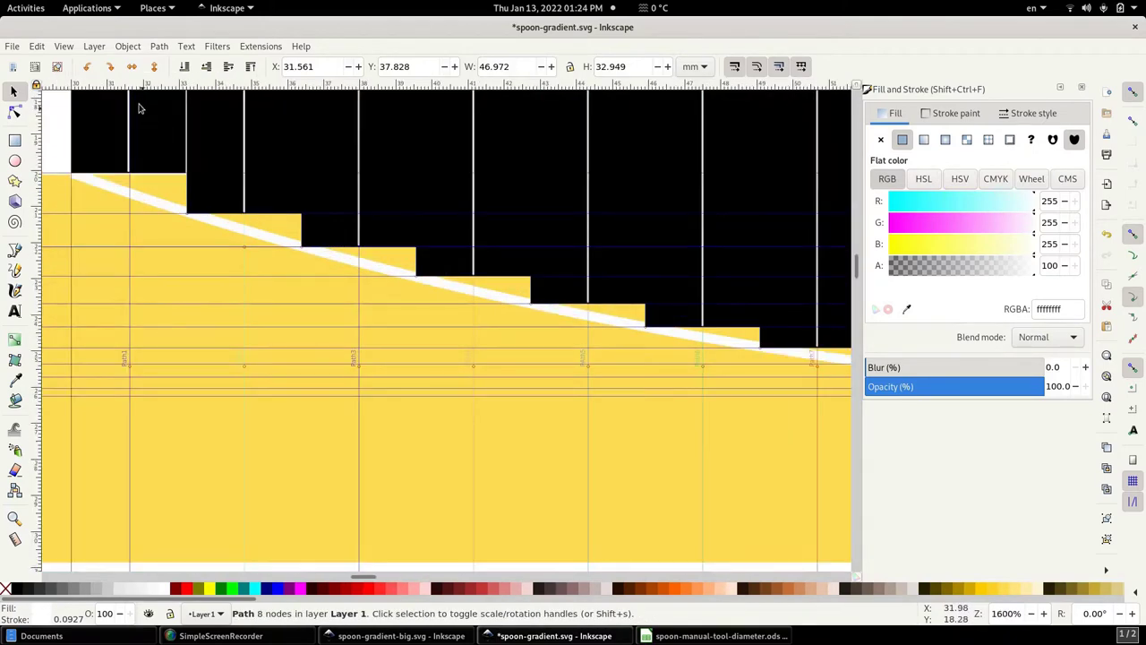
drag(128, 85, 139, 197)
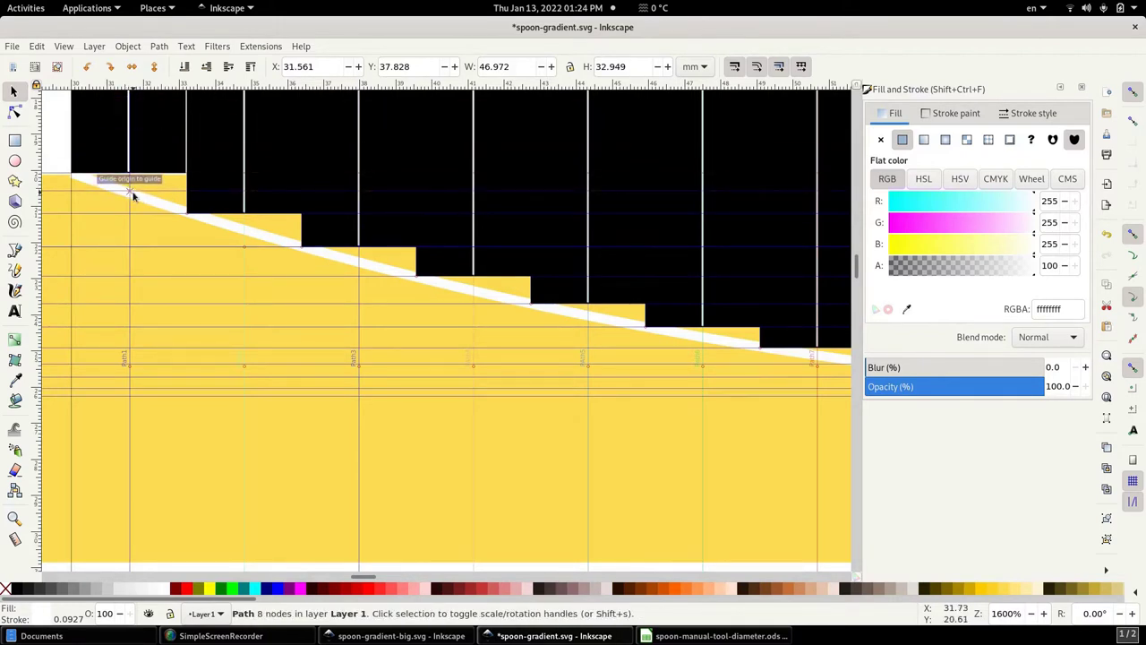
drag(137, 198, 129, 193)
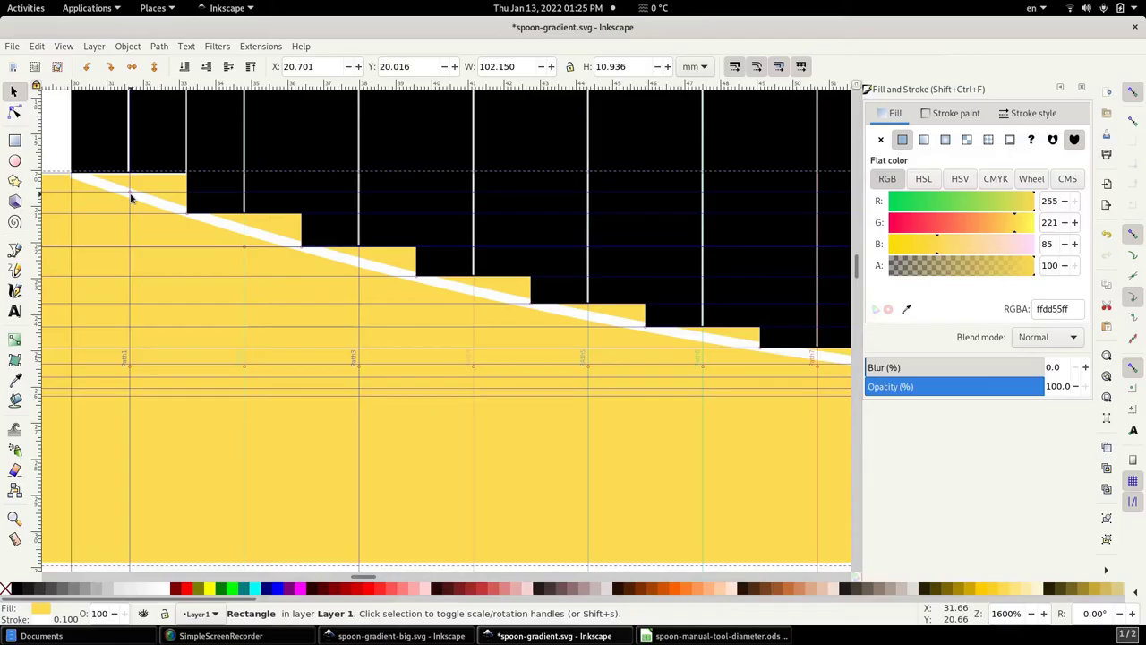
Snap vertical guides onto the cusps of the profile's step corners.
mouse_move(94, 194)
mouse_down()
mouse_move(319, 258)
mouse_move(301, 283)
mouse_up()
double_click(302, 284)
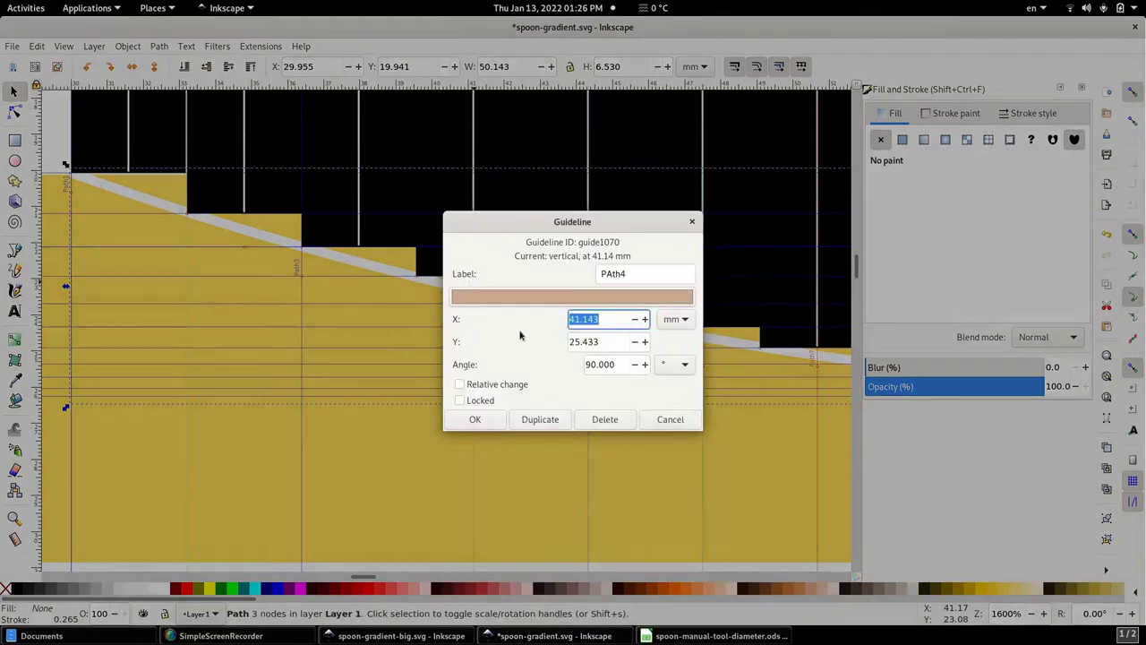
key(Return)
scroll(610, 357, right, 10)
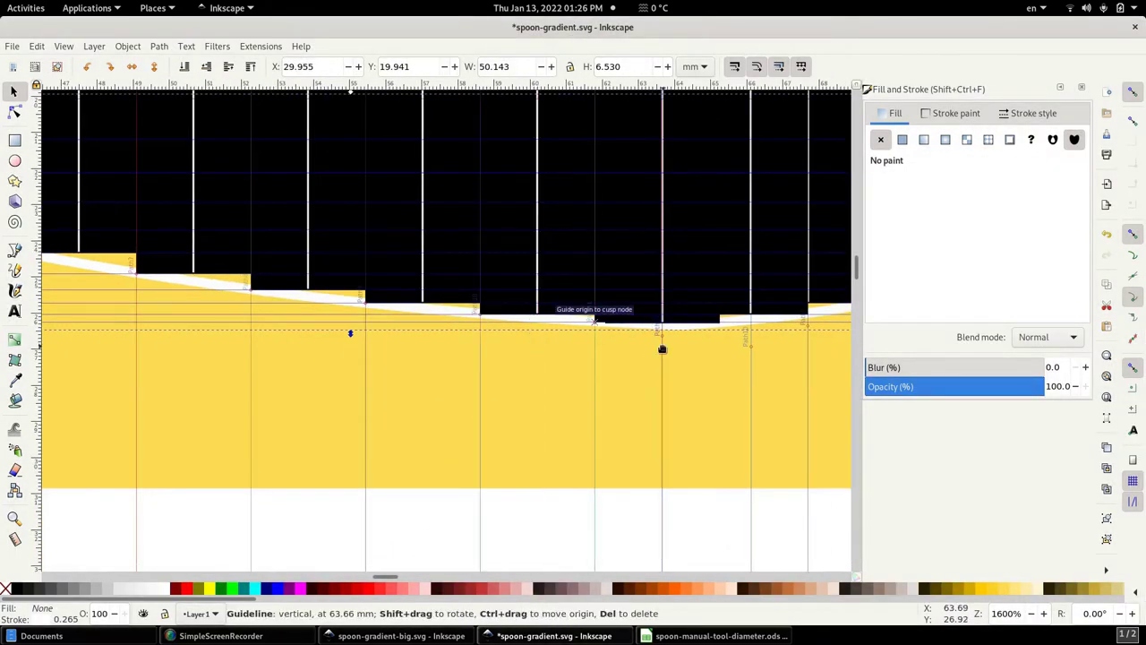
drag(554, 380, 341, 447)
Zoom out, select the white bowl ellipse and check the horizontal centre guide's position.
key(minus)
key(minus)
key(minus)
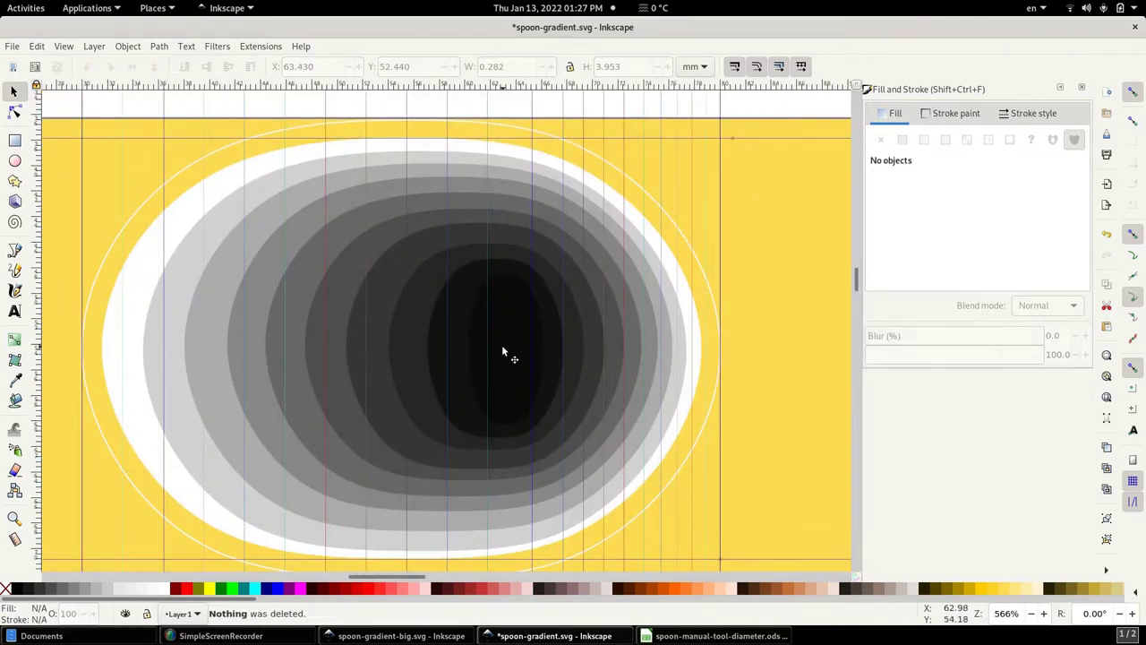
click(502, 346)
click(670, 356)
alt+click(671, 355)
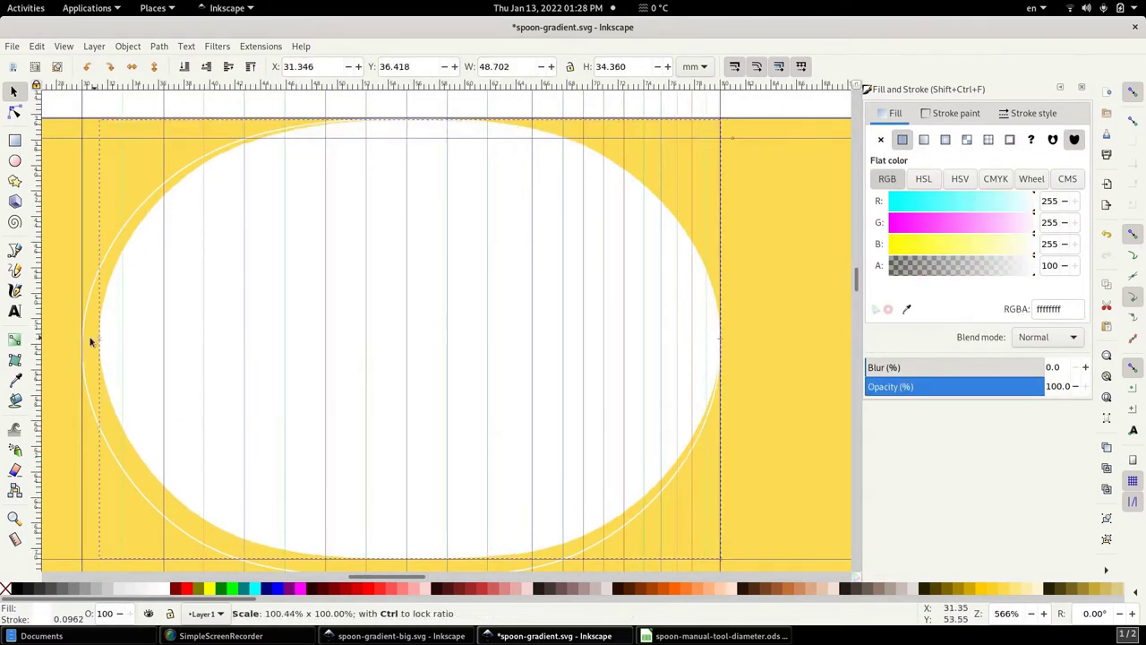
scroll(412, 463, down, 3)
scroll(541, 292, up, 3)
key(g)
key(s)
double_click(724, 332)
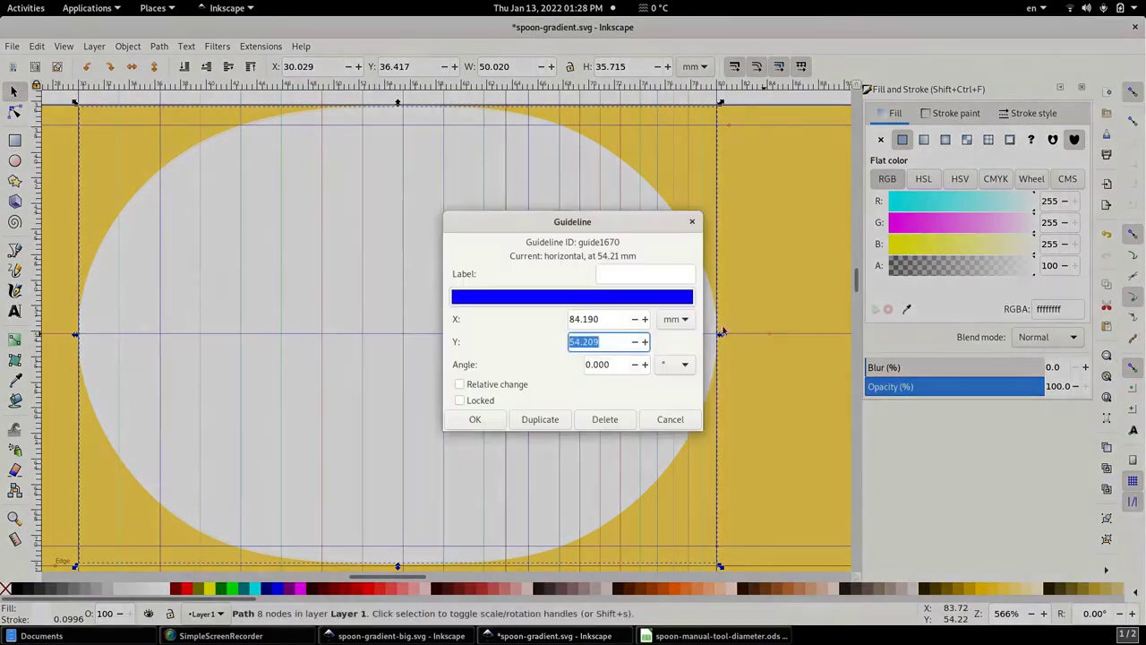
key(Escape)
Give the white bowl ellipse a centred radial gradient, black centre to white rim.
key(g)
double_click(506, 332)
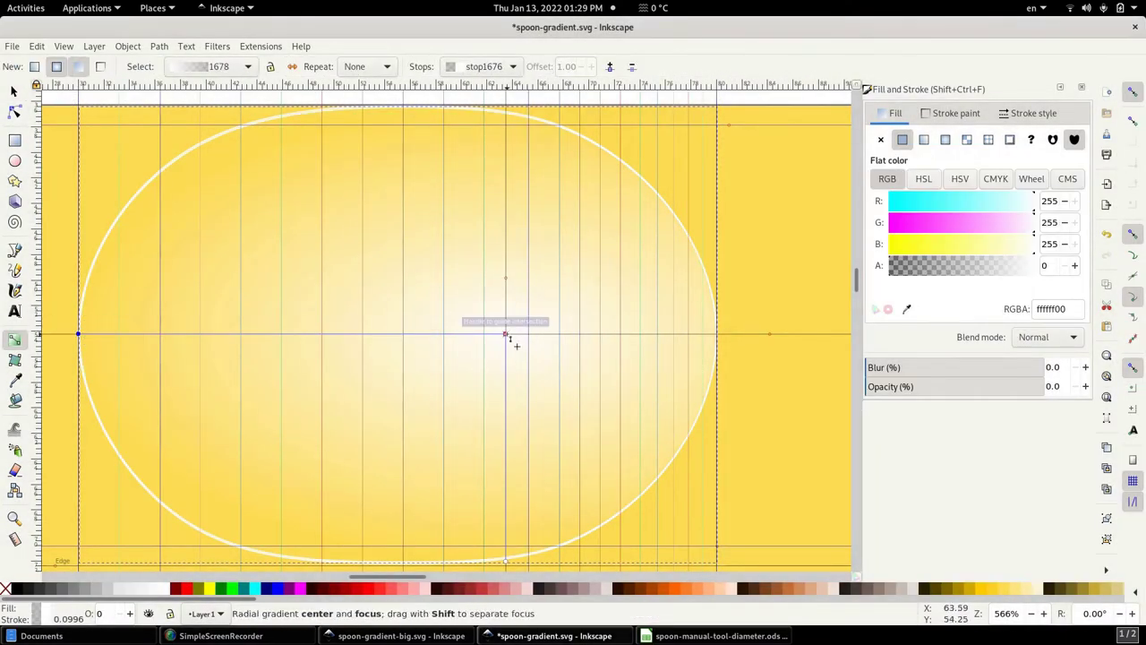
click(507, 333)
scroll(511, 325, up, 6)
scroll(479, 313, left, 10)
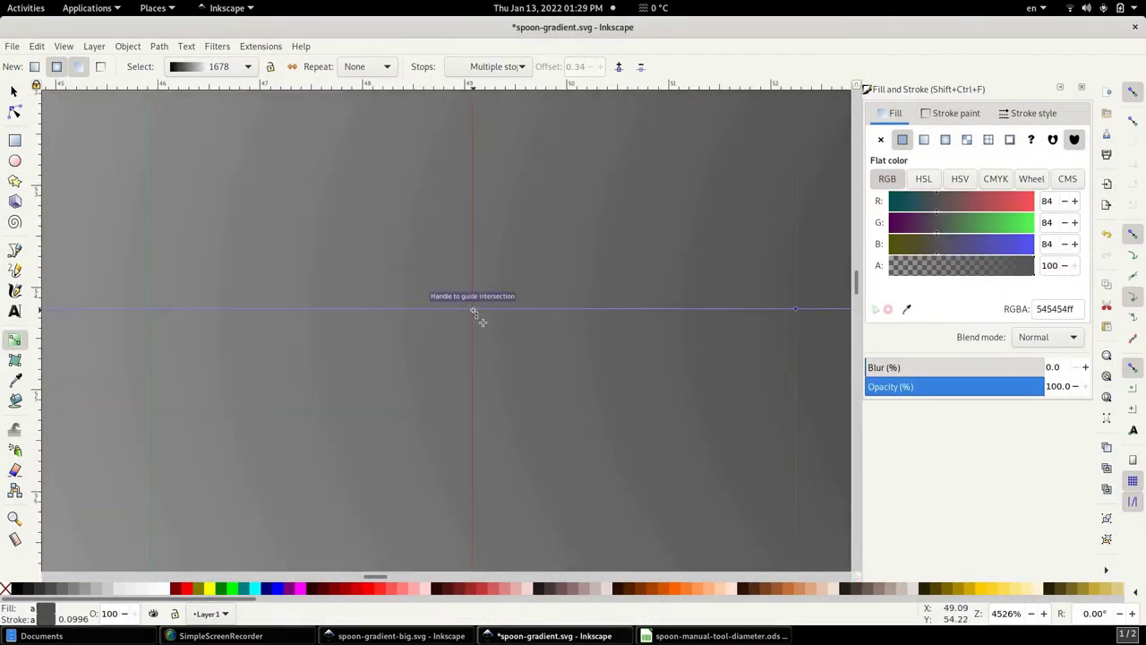
scroll(366, 345, down, 7)
Tile Inkscape left and add a gradient stop with grey RGB value 37, 37, 37.
key(super+Left)
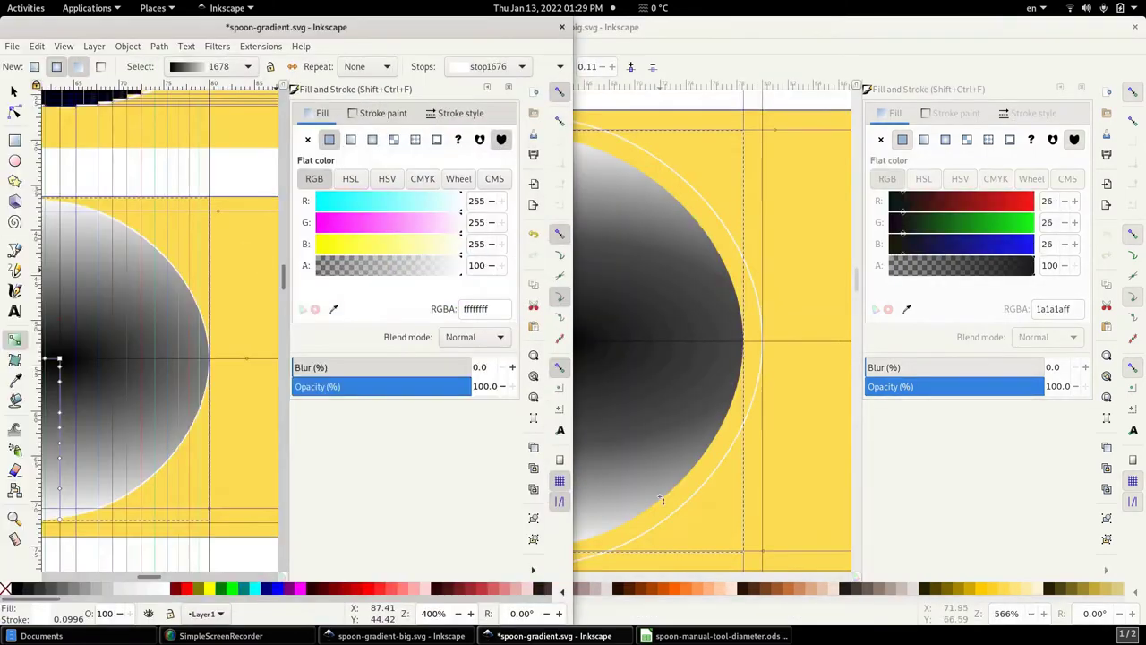
double_click(132, 358)
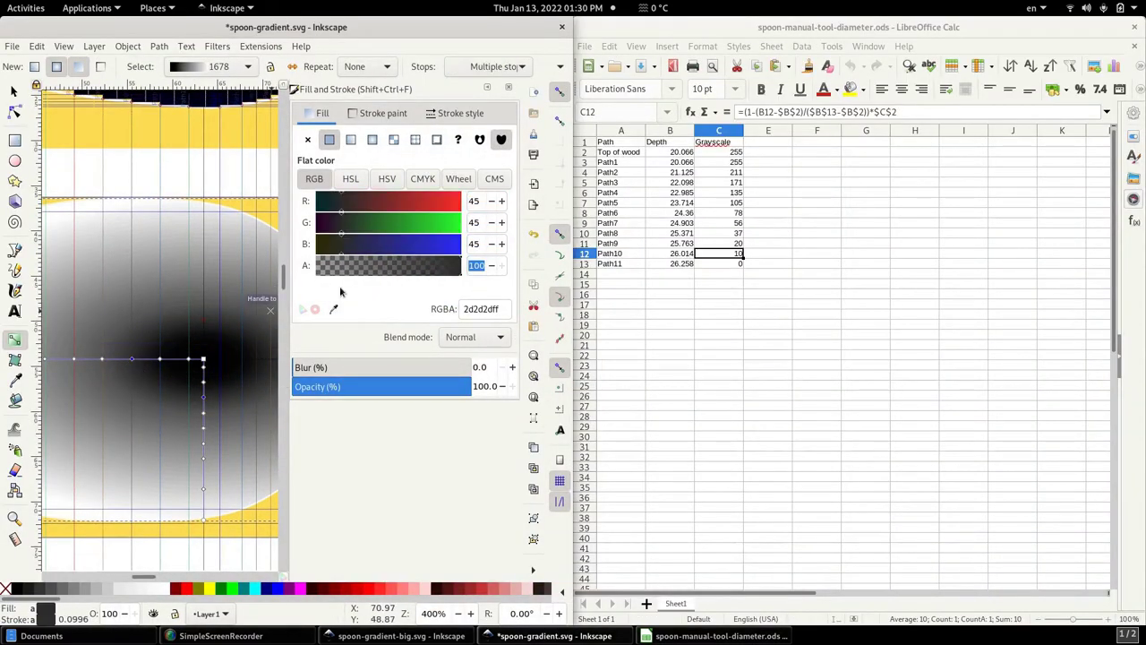
click(475, 200)
text(37)
key(Tab)
text(37)
key(Tab)
text(37)
key(Tab)
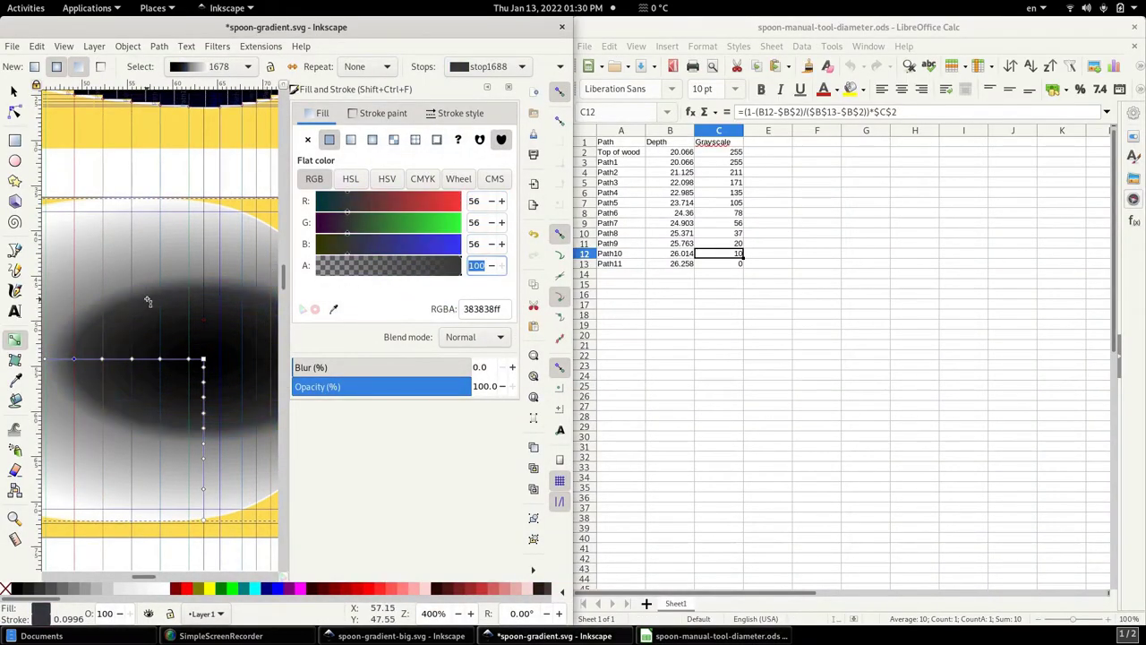
Add two more stops along the radial gradient line.
scroll(146, 375, left, 2)
double_click(162, 373)
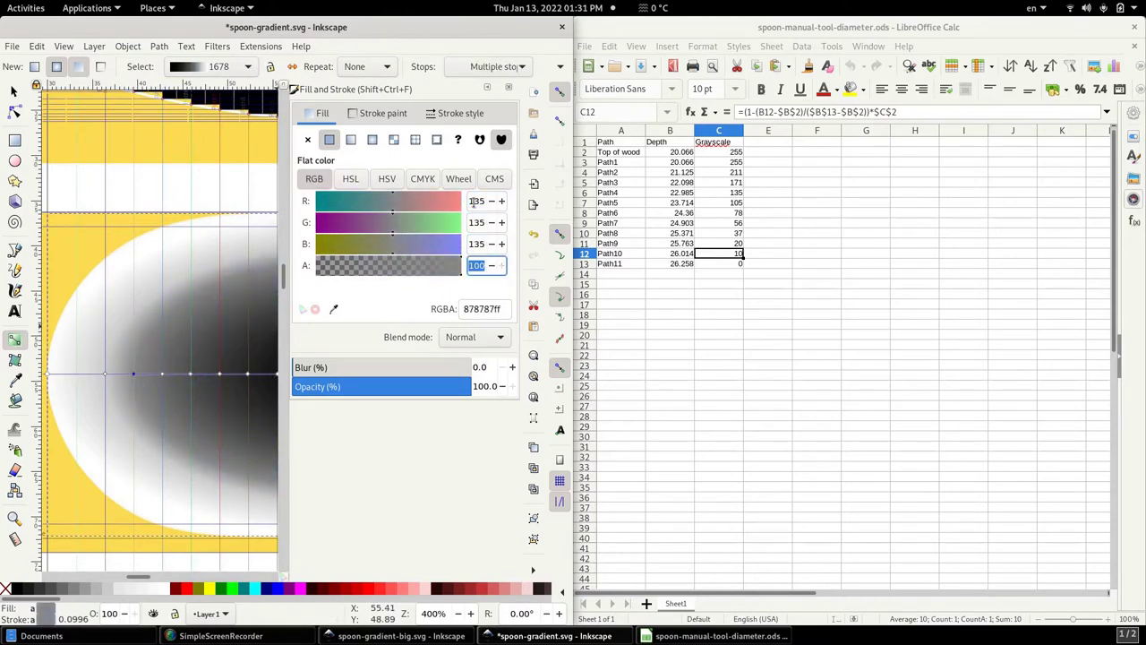
double_click(133, 373)
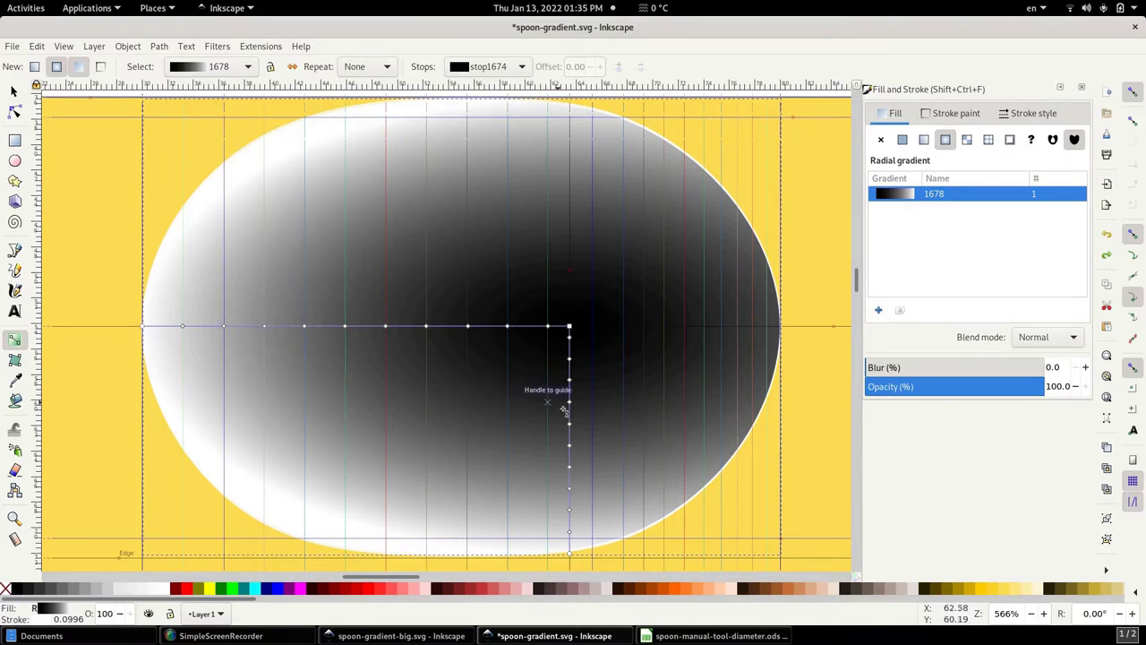
Bring up spoon-gradient-big.svg's smoothly shaded bowl for comparison.
click(425, 636)
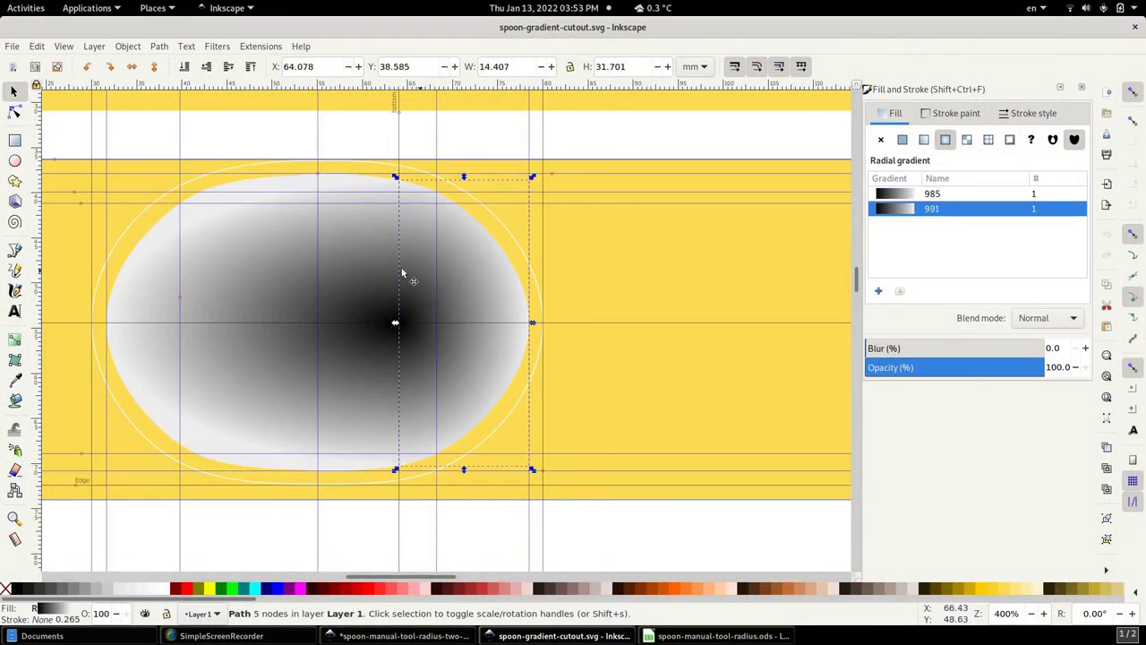
Cycle between the 5-node and 7-node bowl halves filled with gradients 985 and 991.
key(Tab)
key(Tab)
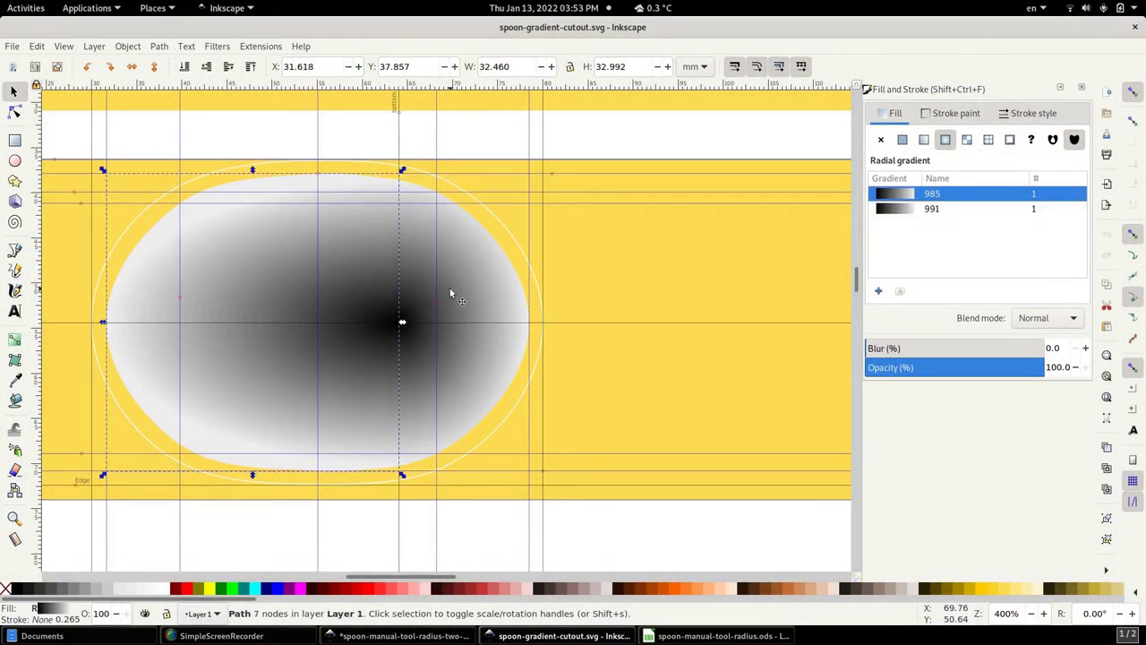
key(Tab)
key(Tab)
key(Tab)
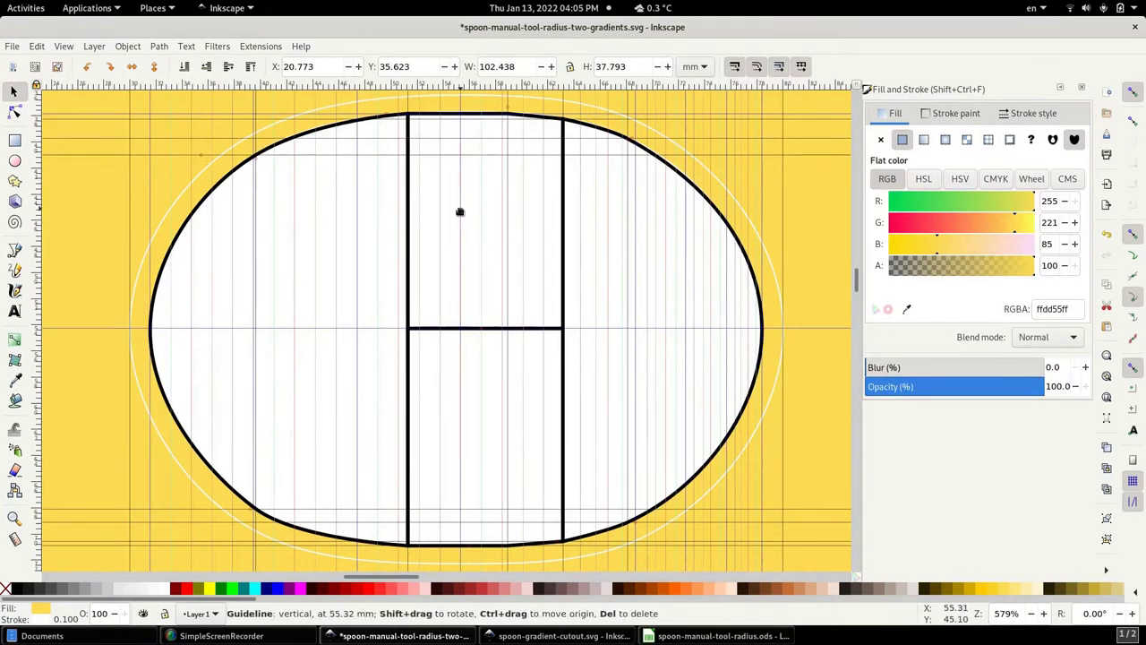
Scroll the canvas up and down to inspect the bowl in the two-gradients drawing.
scroll(459, 211, up, 6)
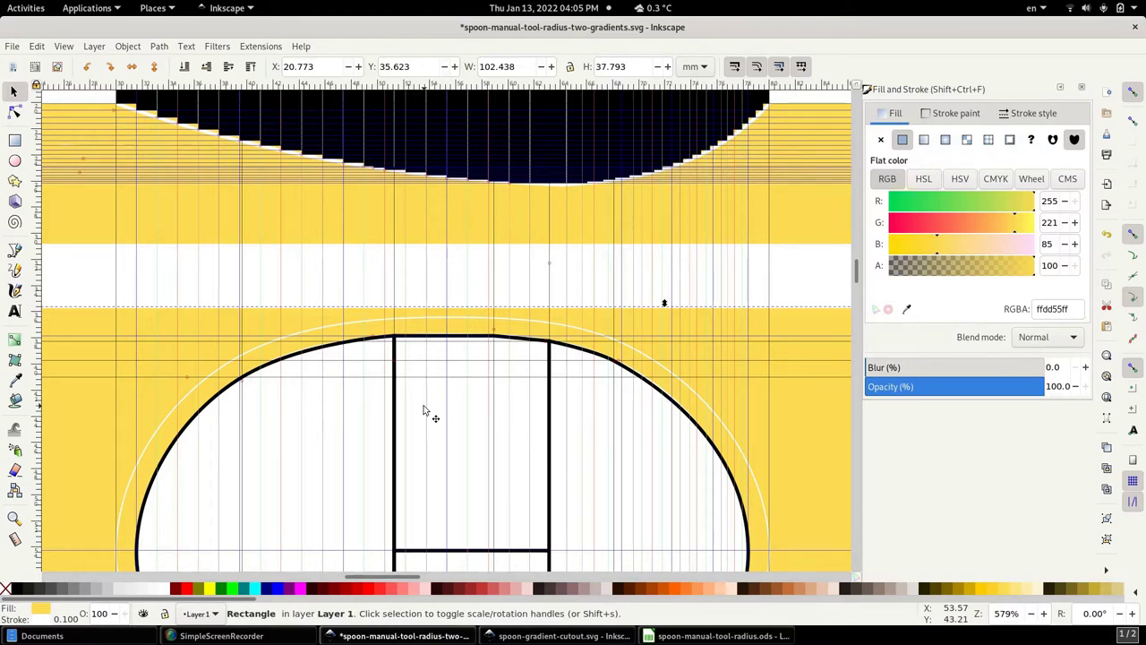
scroll(424, 411, down, 3)
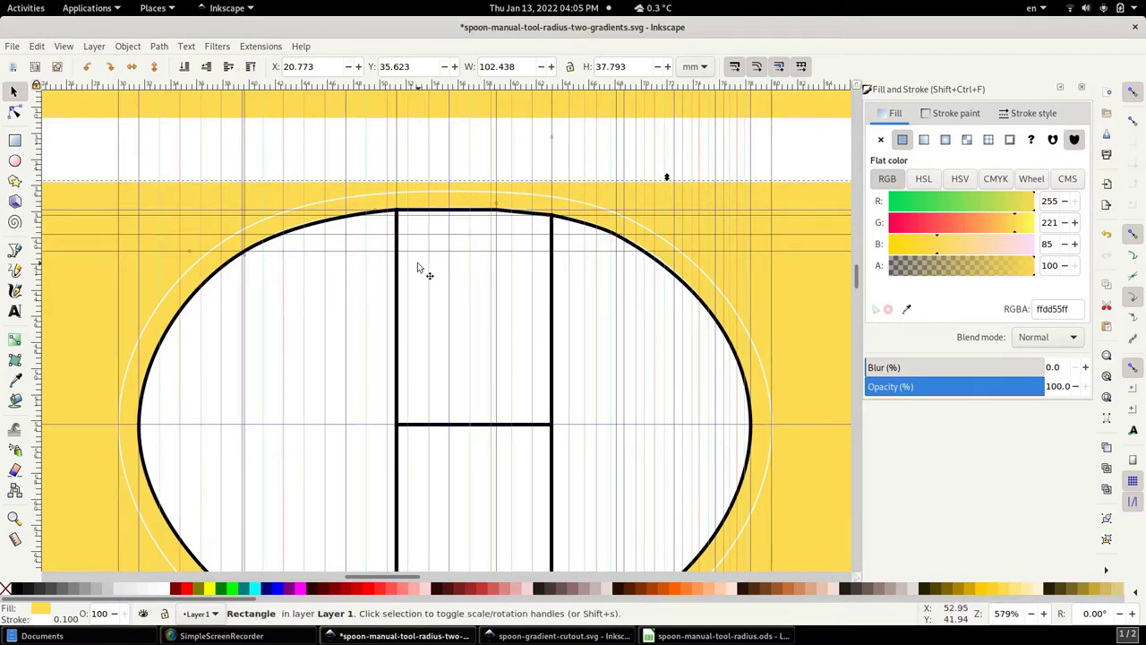
scroll(385, 214, up, 4)
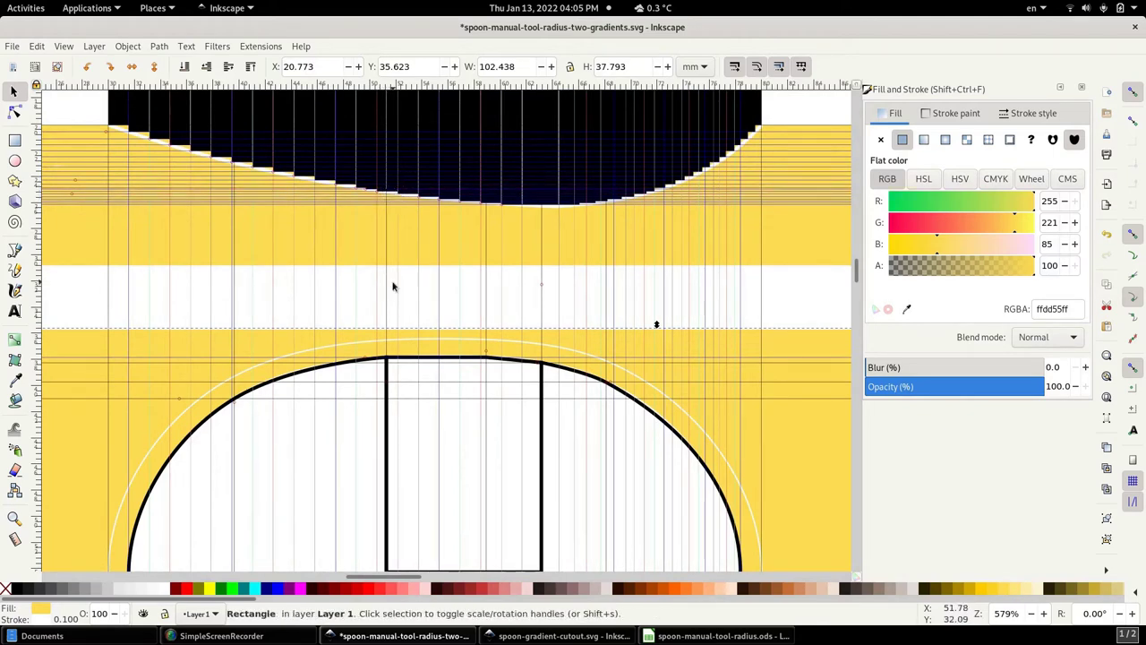
scroll(407, 389, down, 7)
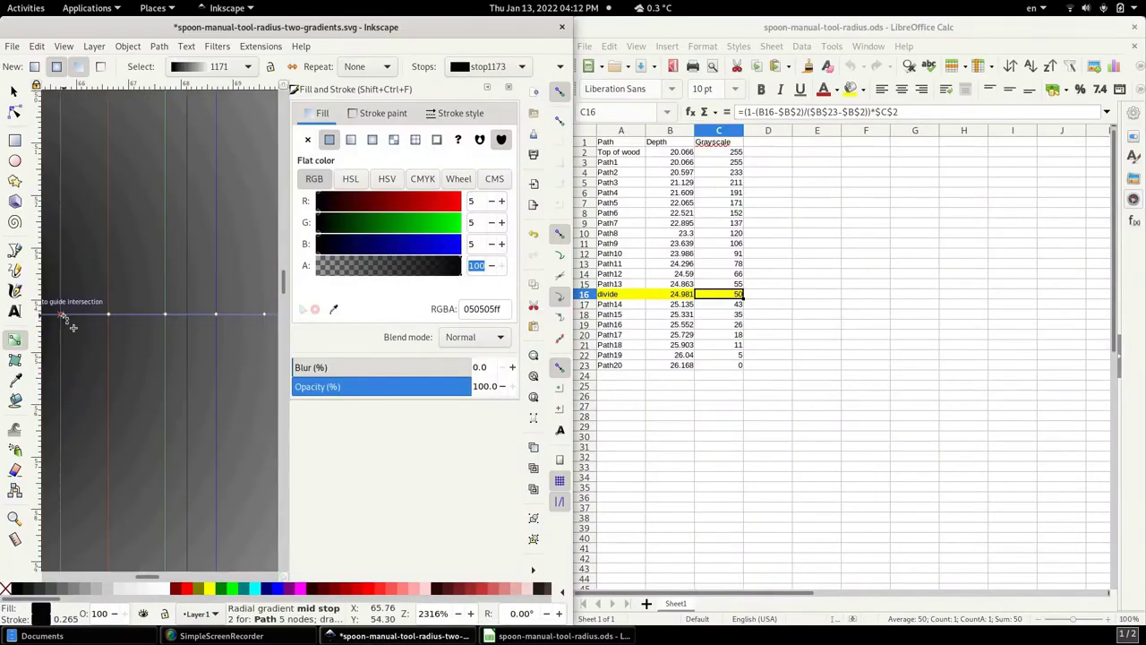
Snap the left half's gradient stop onto the guide, then select the right half's gradient 1171 and zoom in.
drag(73, 327, 252, 332)
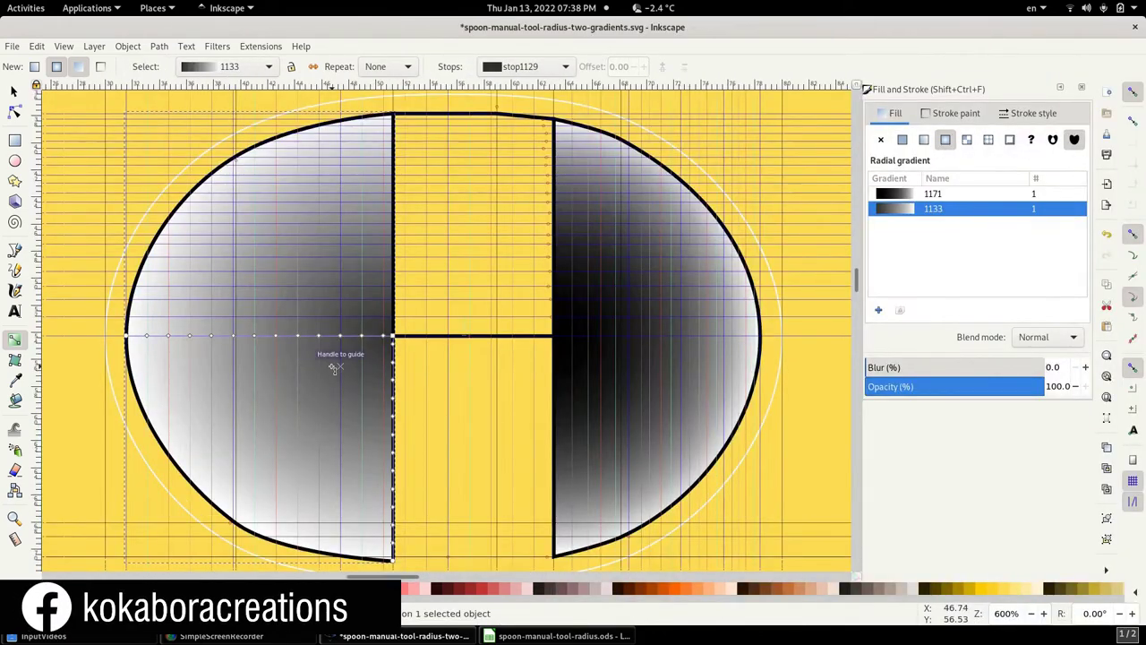
click(606, 373)
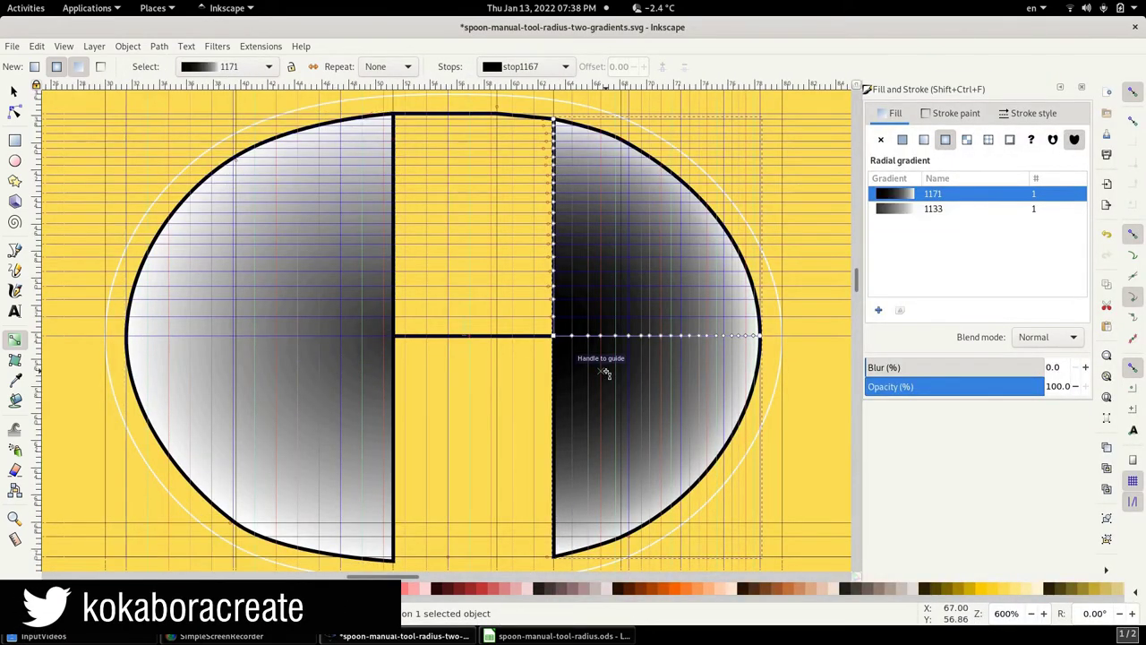
scroll(591, 273, up, 3)
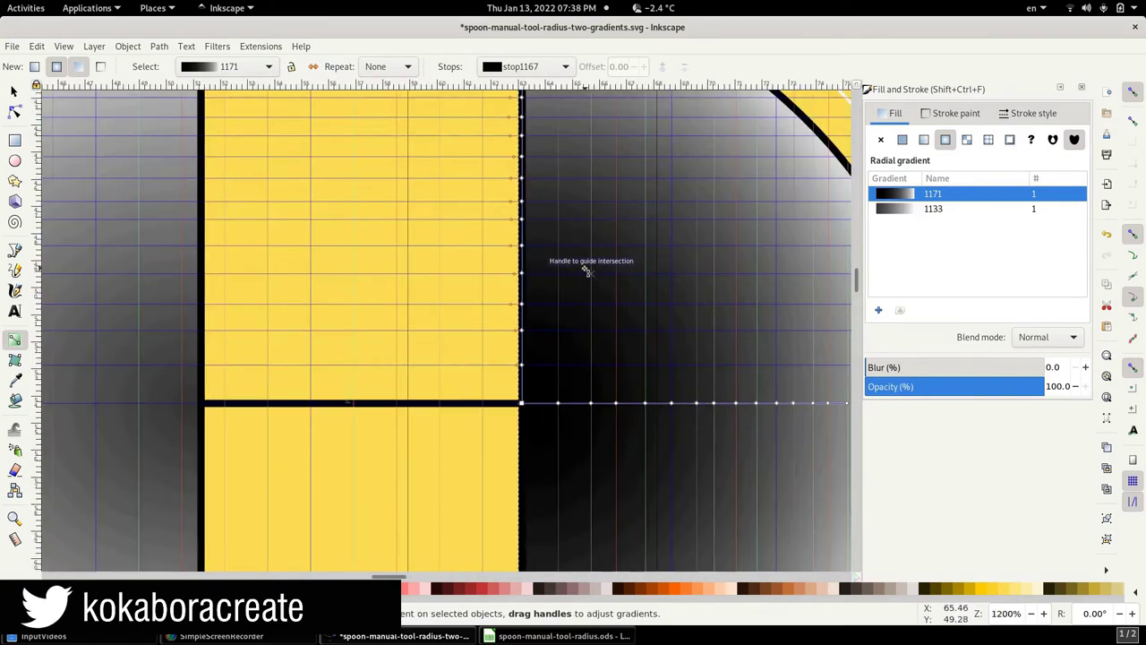
scroll(572, 383, up, 1)
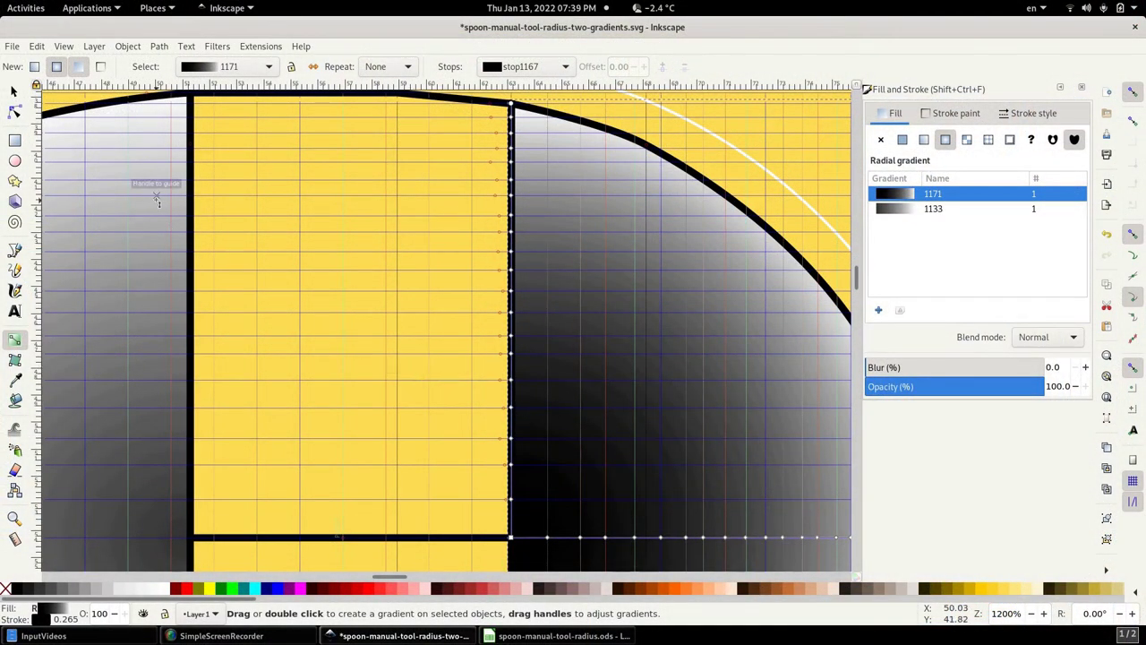
With the Selector tool, pick the unfilled middle strip between gradient halves 1133 and 1171.
click(13, 92)
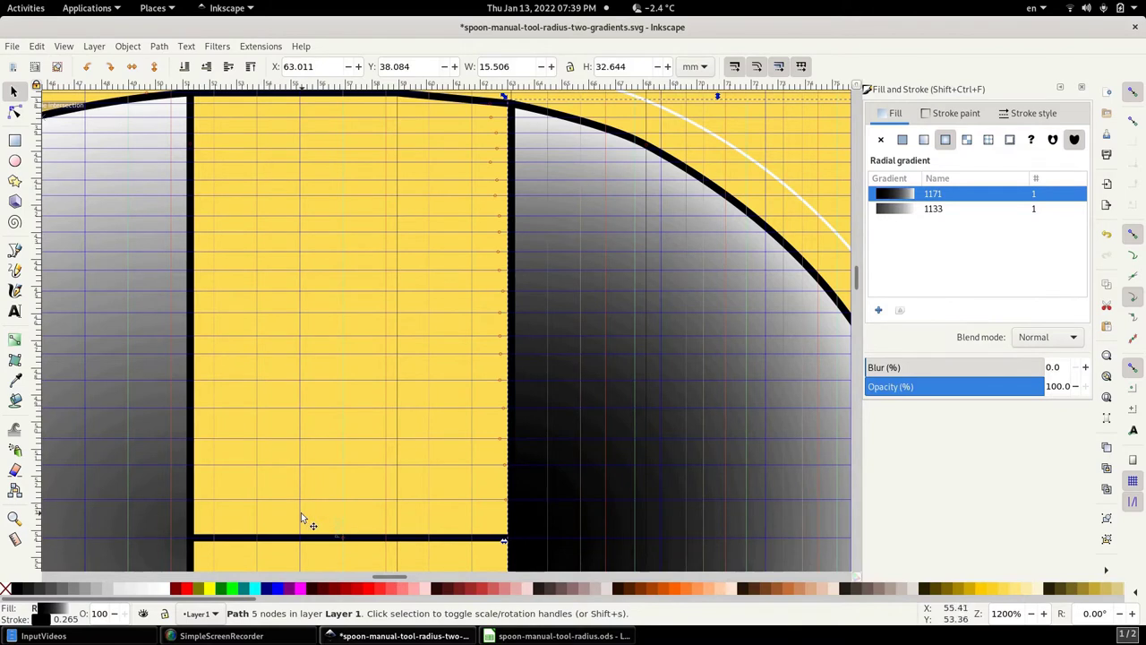
click(321, 538)
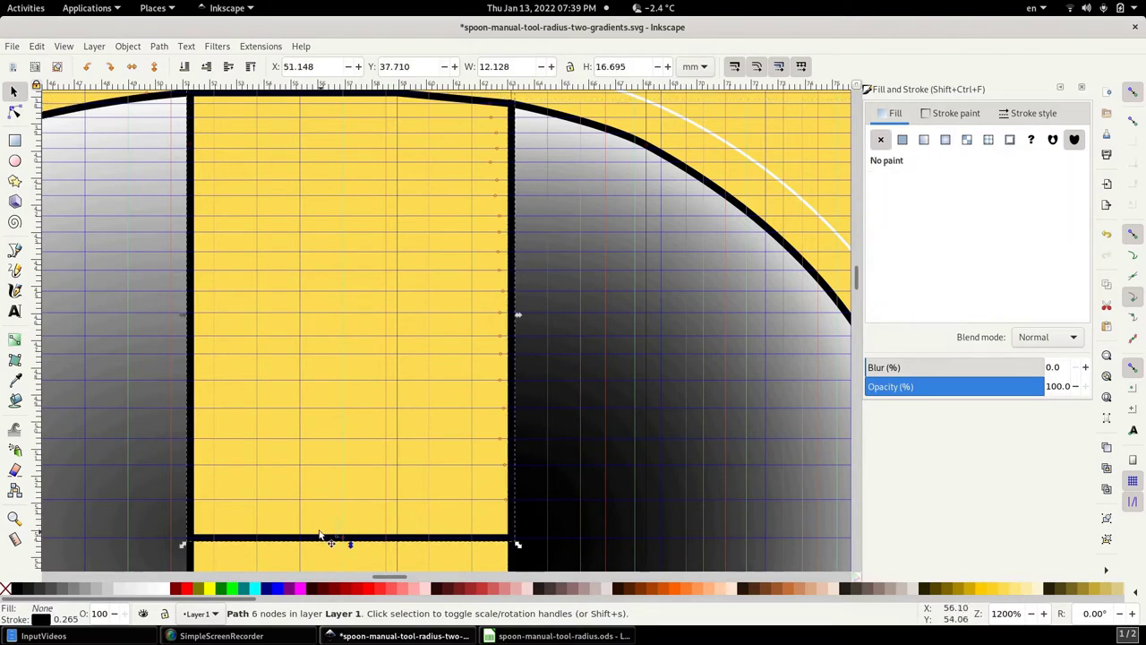
Fill the middle rectangle with a 19-row, 1-column mesh gradient.
click(16, 363)
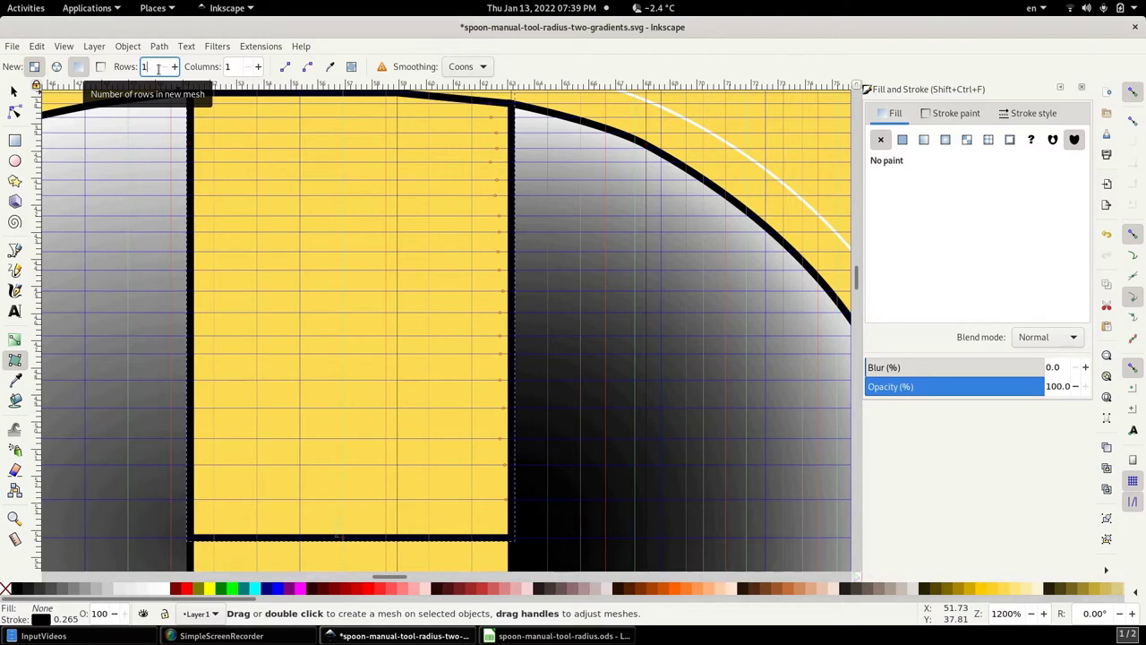
text(9)
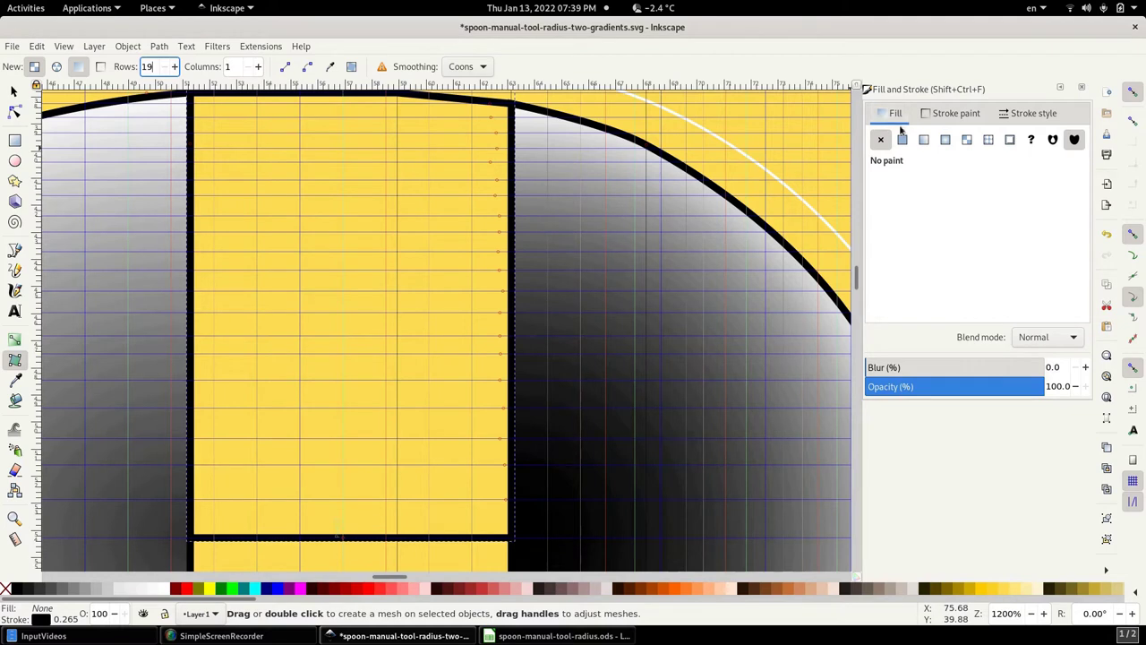
click(967, 140)
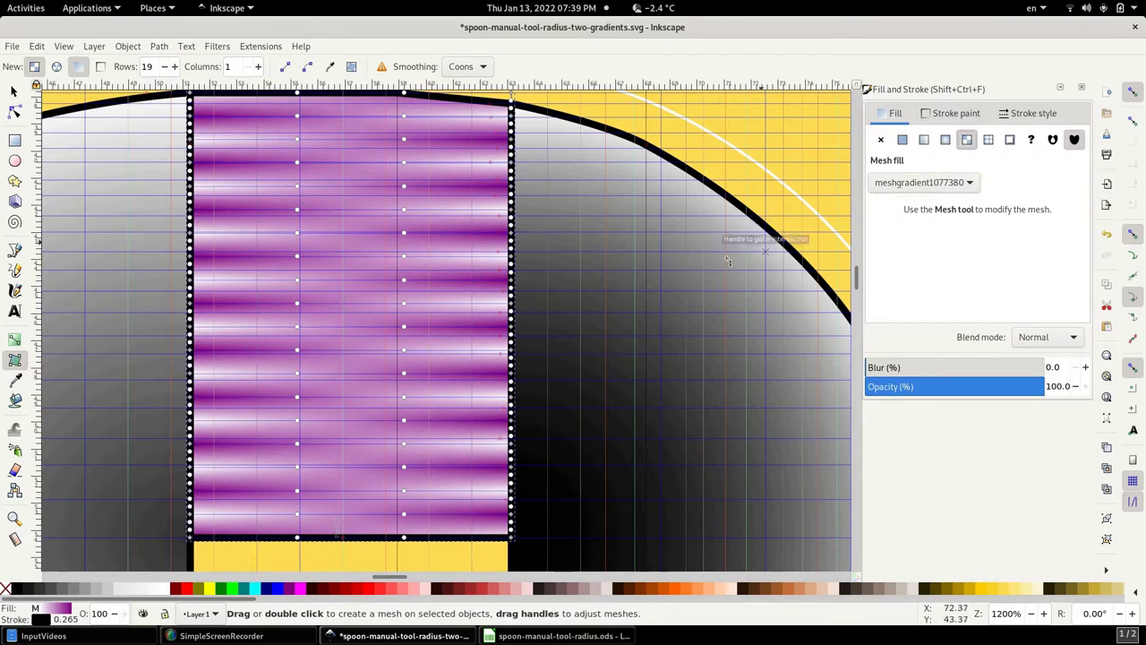
Zoom in and snap the mesh's top corner node and its handle onto the guide.
scroll(531, 354, up, 2)
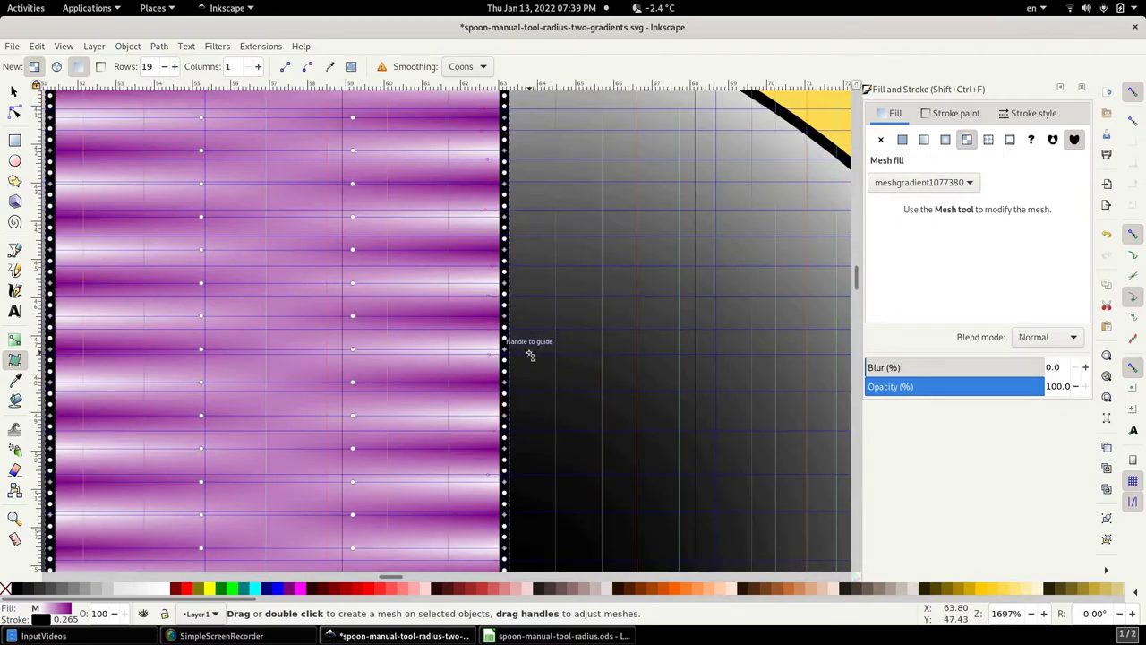
scroll(528, 359, up, 2)
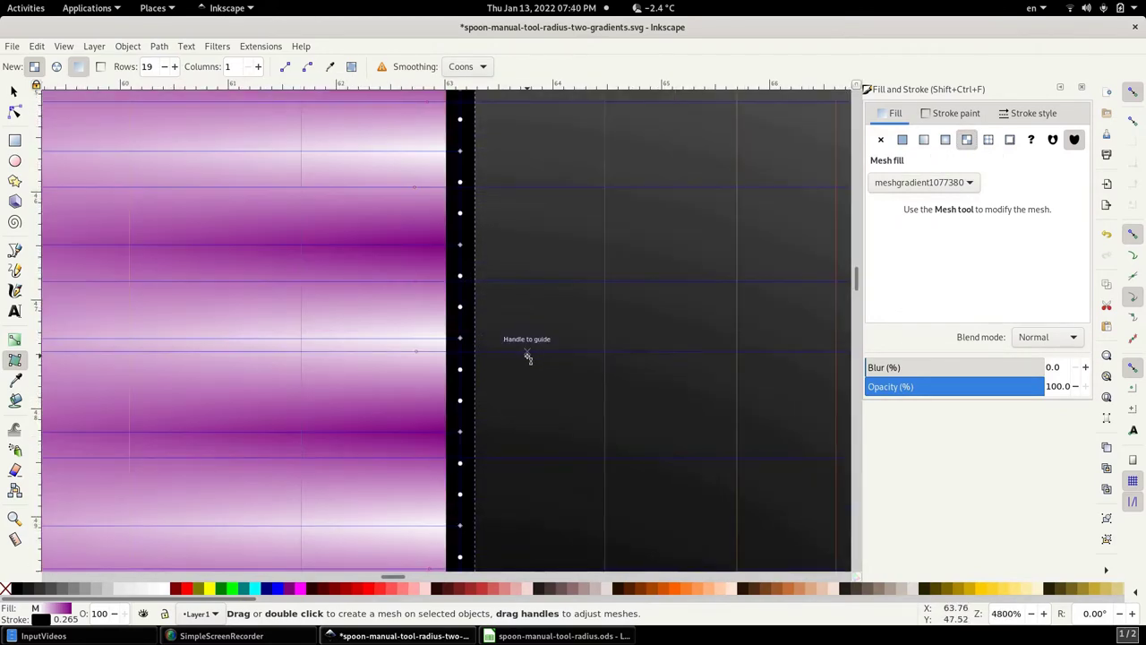
scroll(534, 336, up, 5)
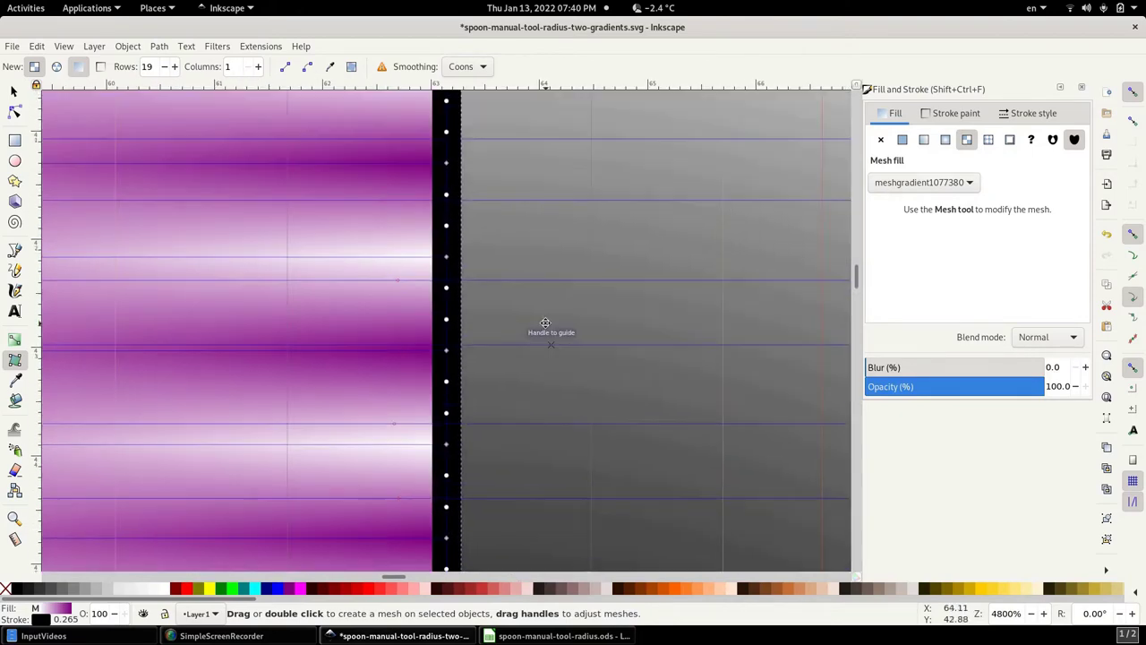
scroll(501, 287, up, 6)
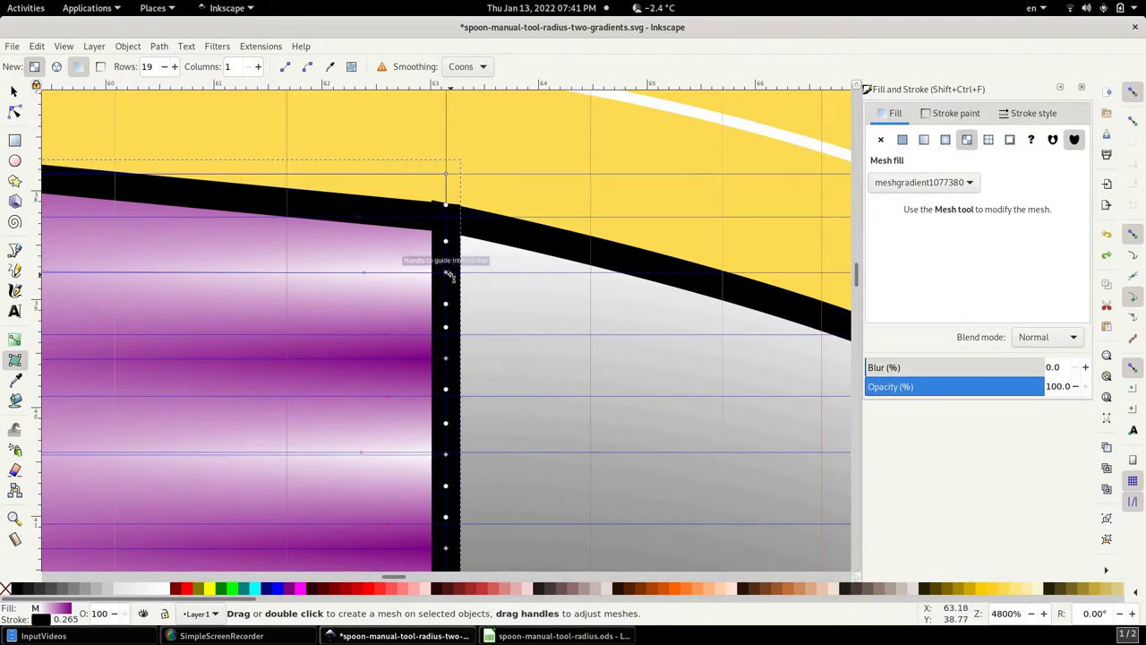
mouse_move(448, 276)
mouse_down()
mouse_move(447, 298)
mouse_move(443, 248)
mouse_move(446, 309)
mouse_move(446, 271)
mouse_up()
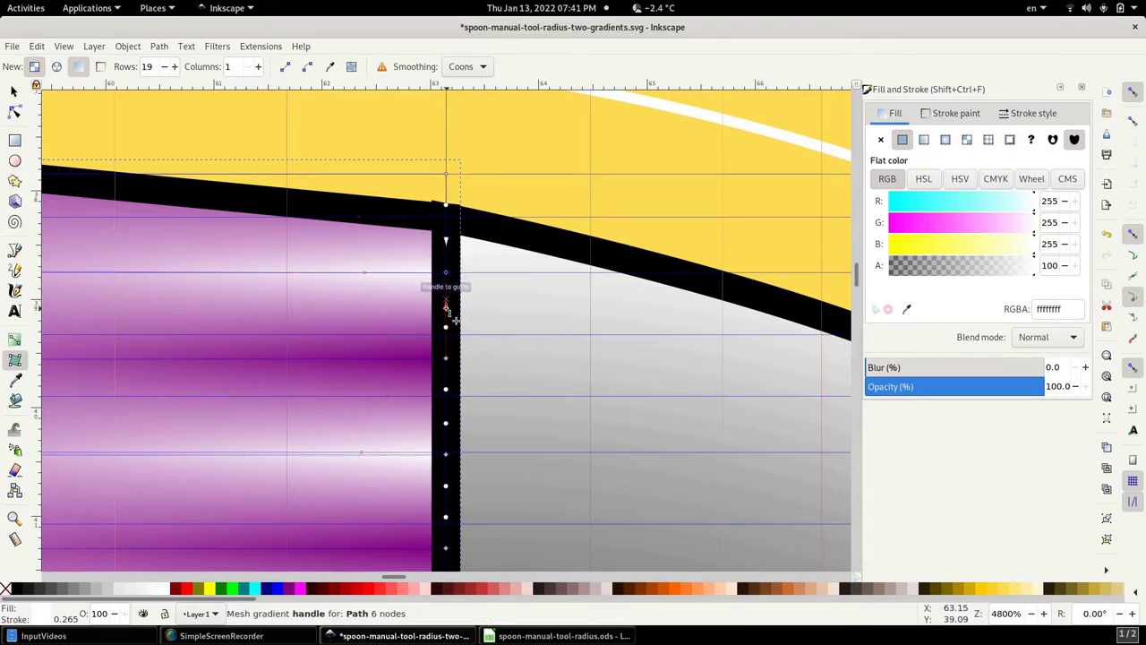
mouse_move(446, 308)
mouse_down()
mouse_move(376, 322)
mouse_move(385, 387)
mouse_move(389, 358)
mouse_move(446, 307)
mouse_up()
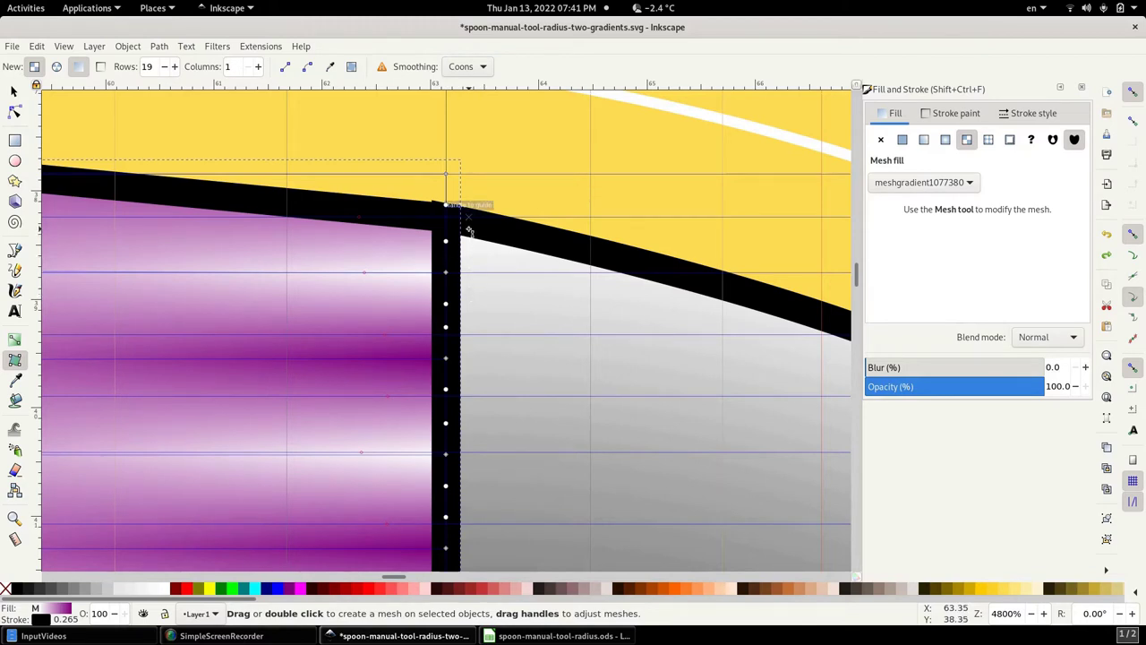
Check the corner node's colour and bring up the spoon-manual-tool-radius.ods grayscale table in Calc.
click(447, 176)
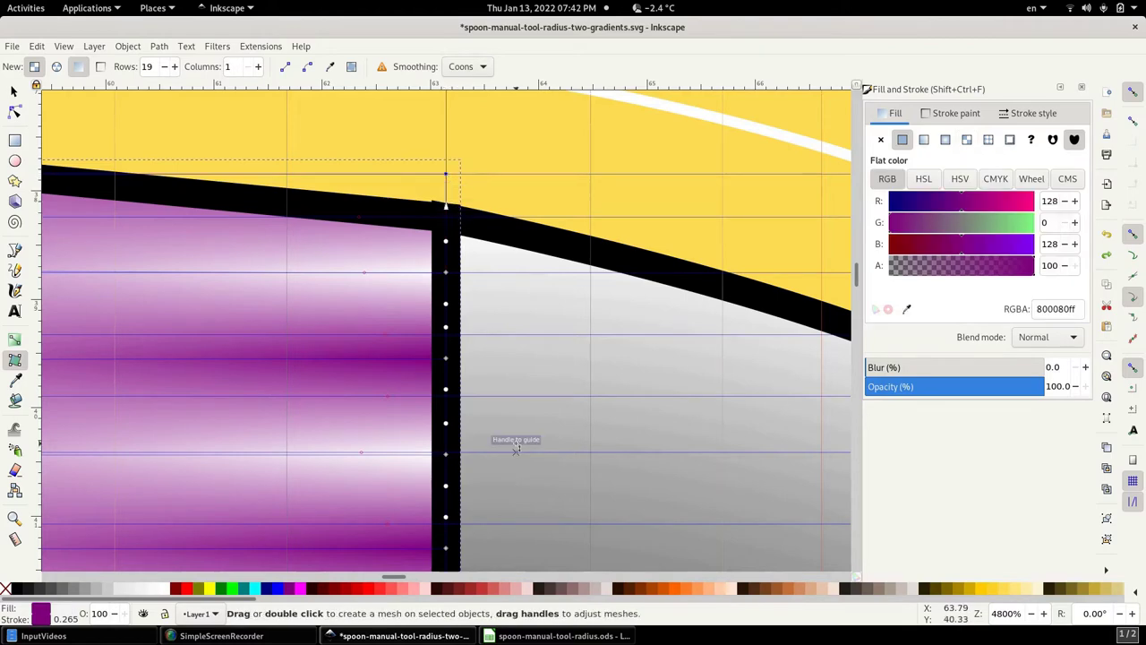
click(560, 636)
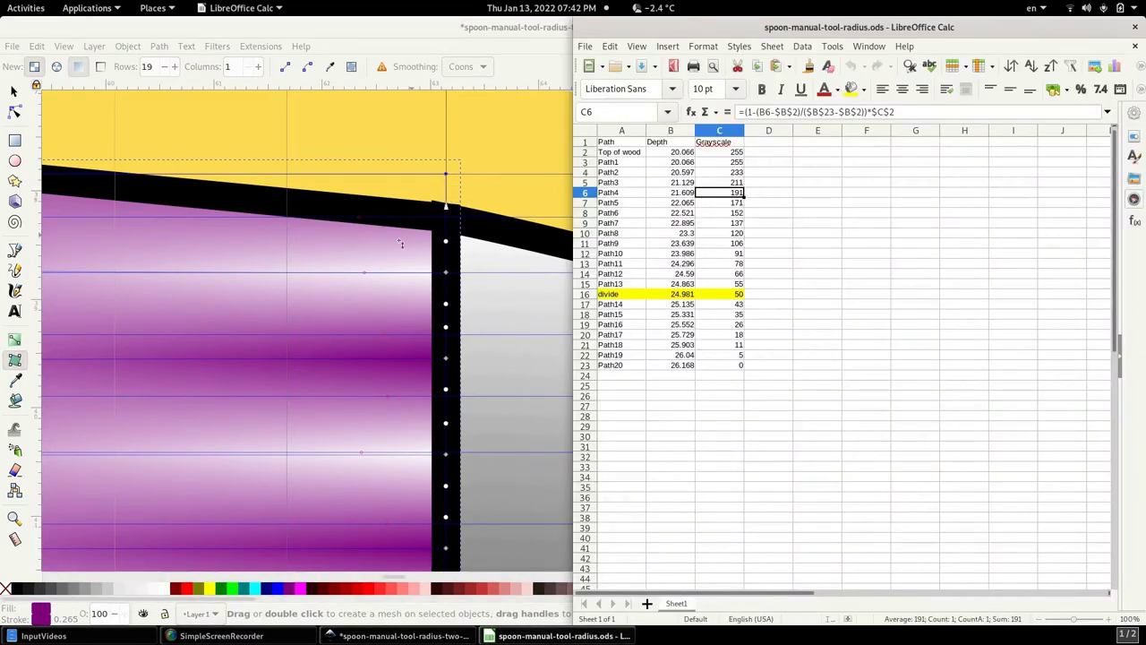
Recolour the middle mesh nodes with Calc grayscale values such as 171, 55 and 11.
click(392, 266)
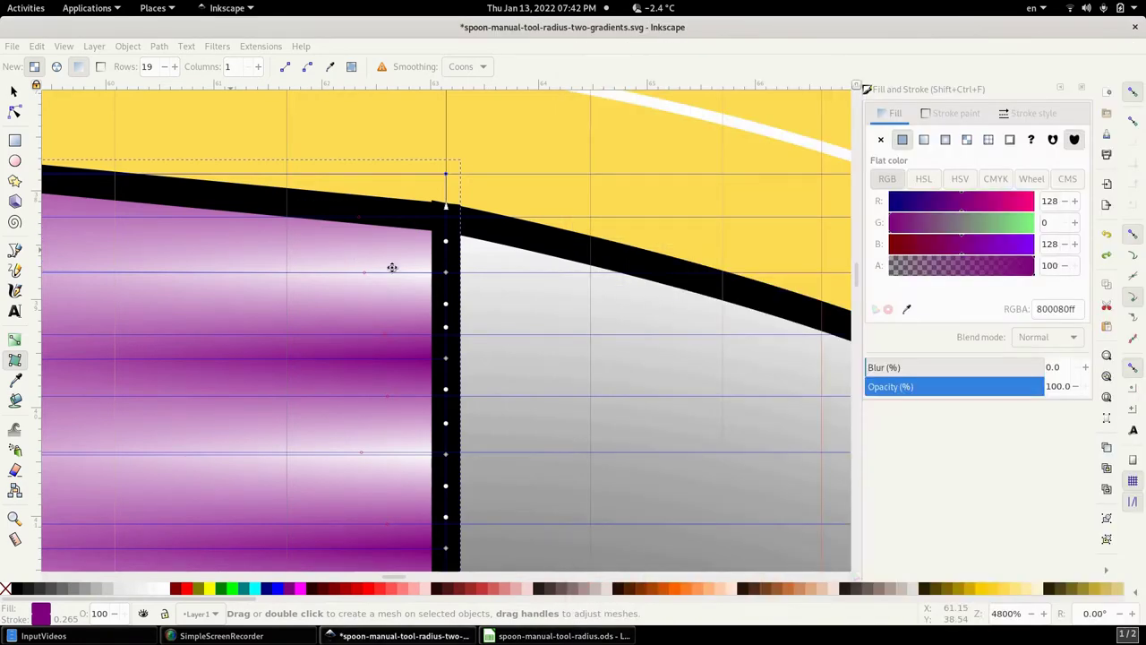
scroll(391, 266, up, 6)
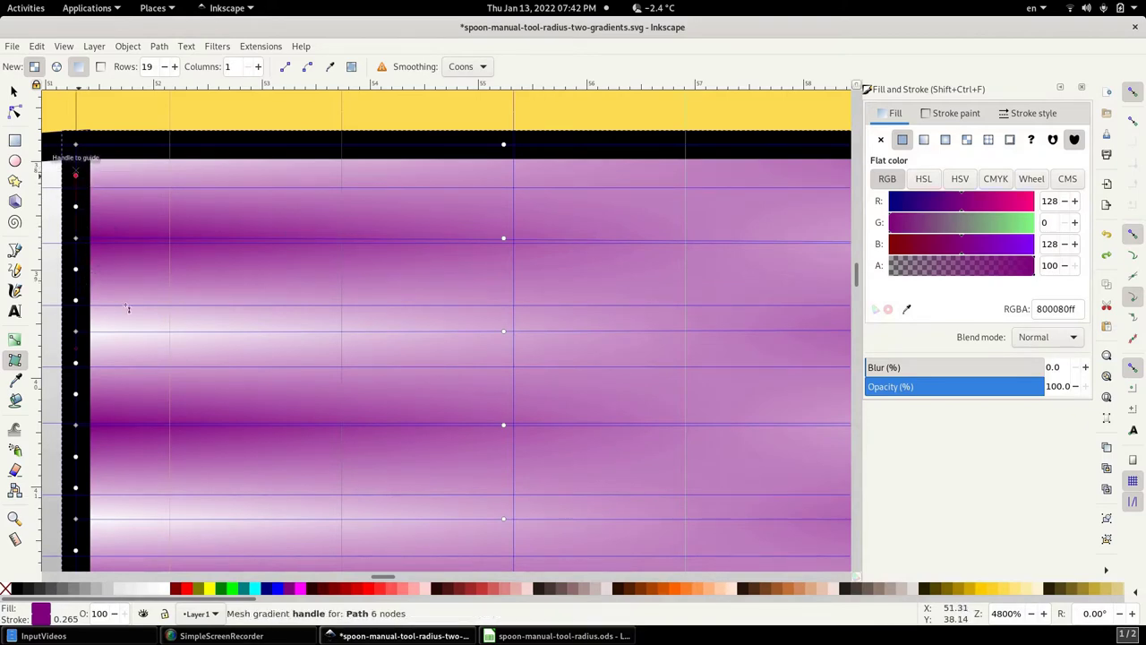
scroll(225, 304, right, 10)
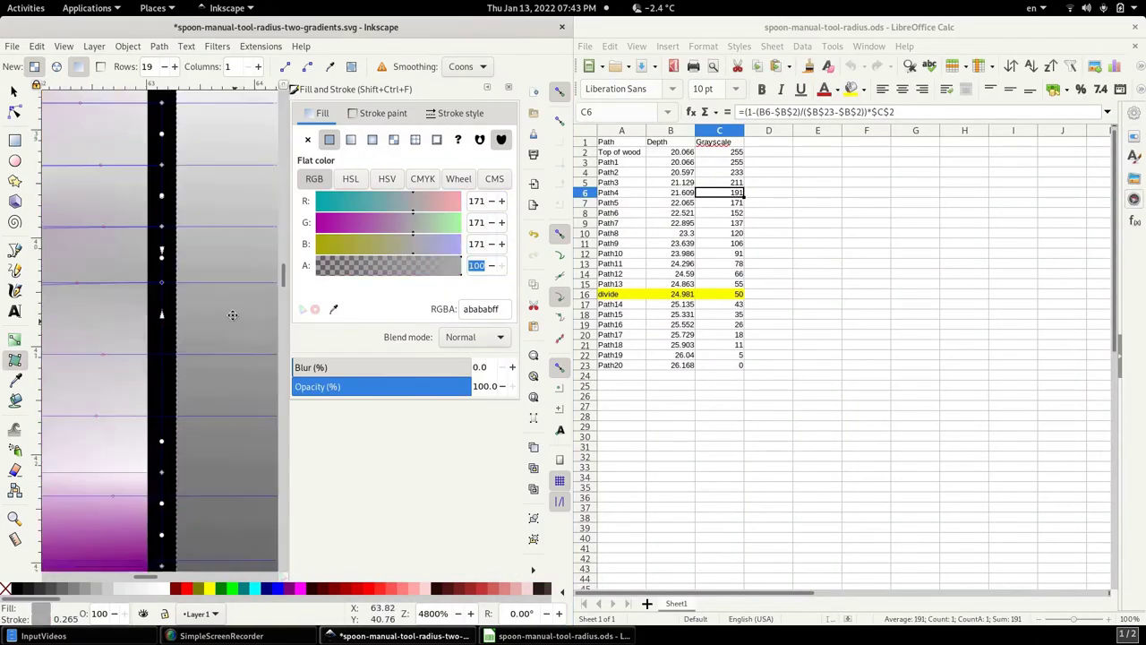
click(477, 201)
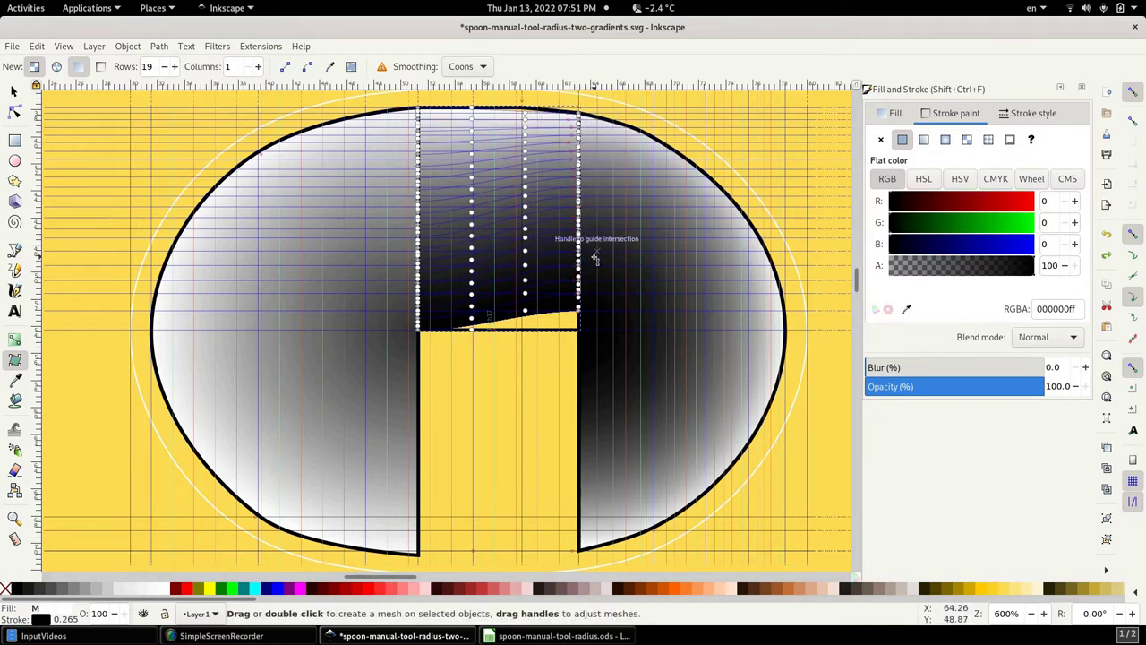
Select the bowl's right half-shape to show its gradient handles.
click(626, 250)
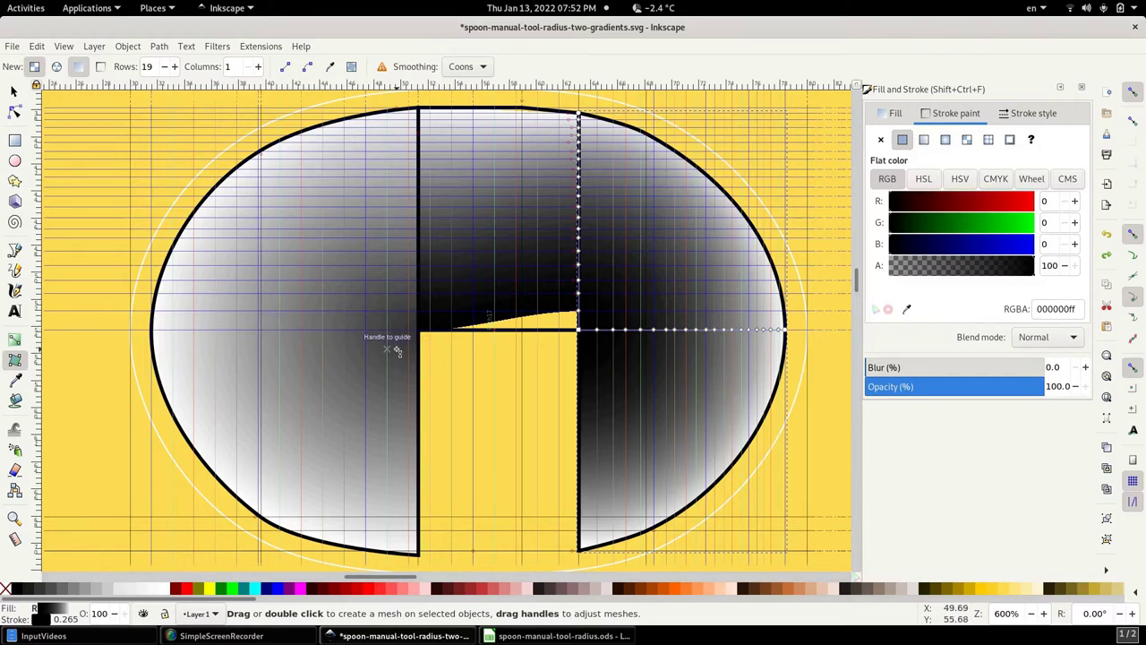
Snap the middle mesh's lower corner nodes to the guide intersections, covering most of the yellow gap.
scroll(396, 351, up, 3)
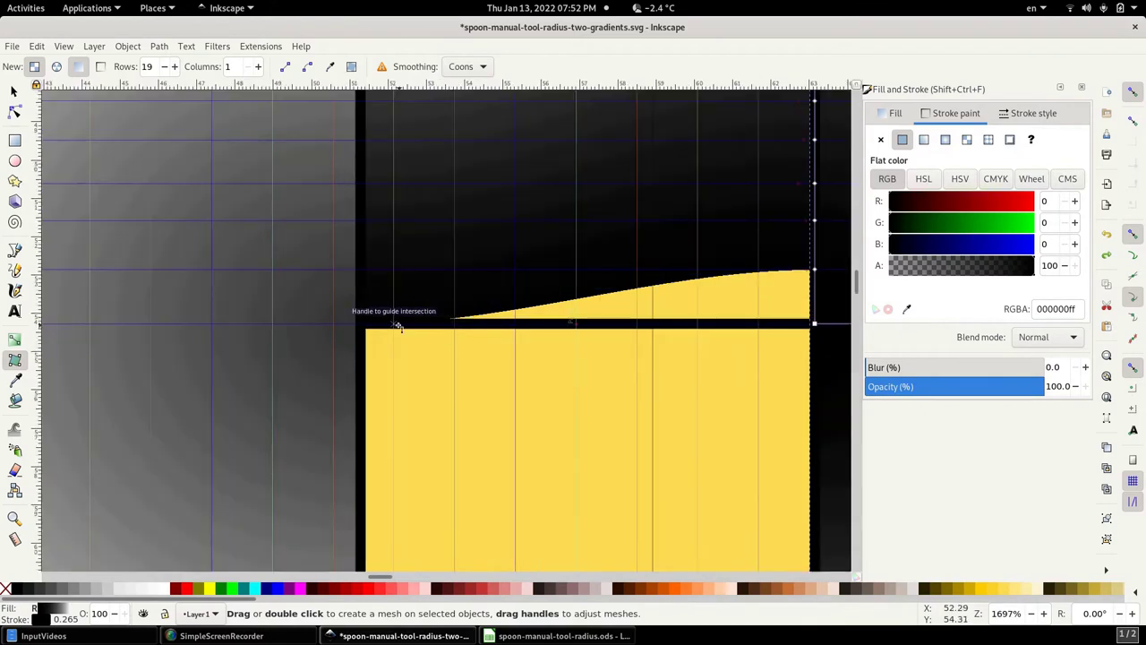
click(410, 308)
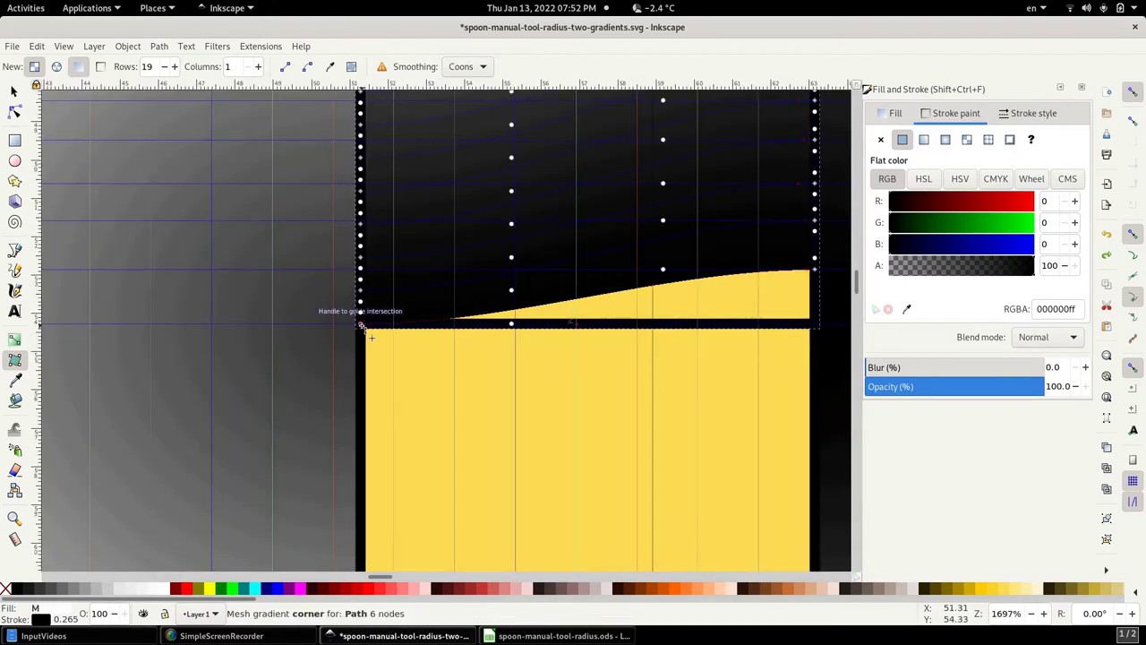
drag(413, 323, 758, 323)
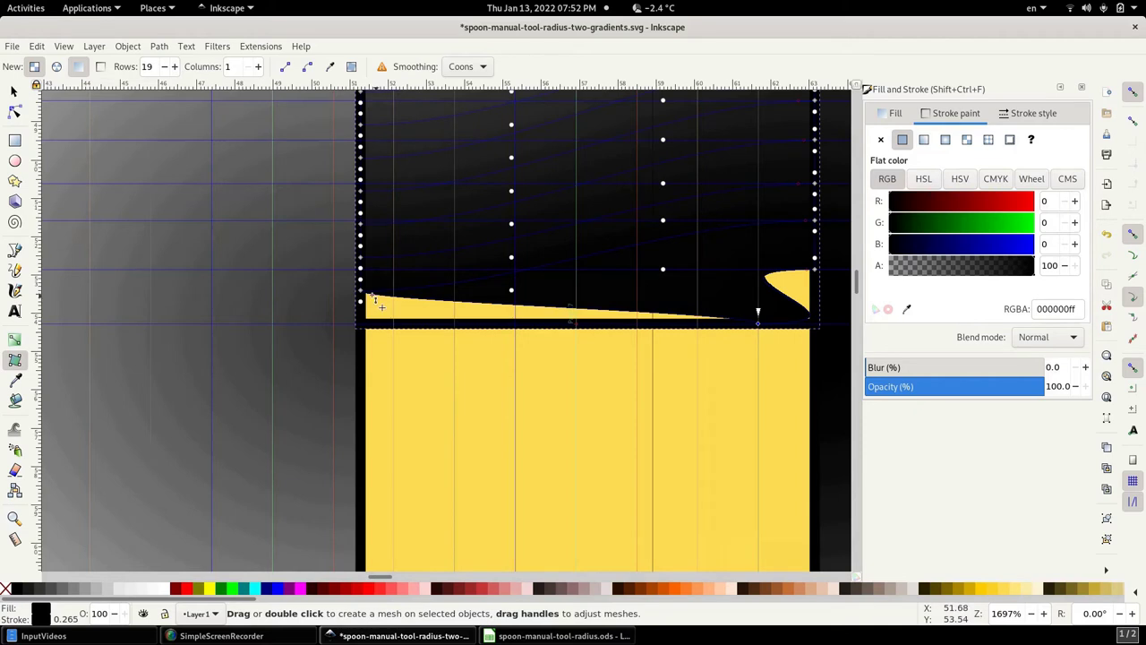
drag(360, 294, 697, 324)
drag(364, 265, 636, 326)
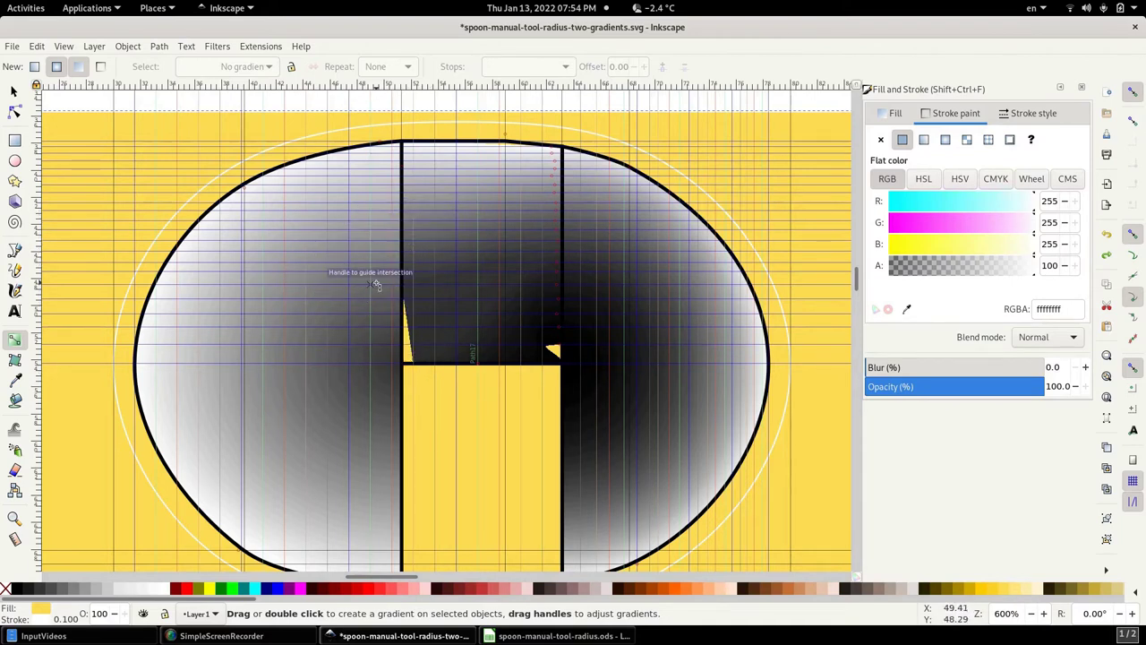
Stretch the left half's radial gradient radii to the bowl's top and left edge.
click(279, 398)
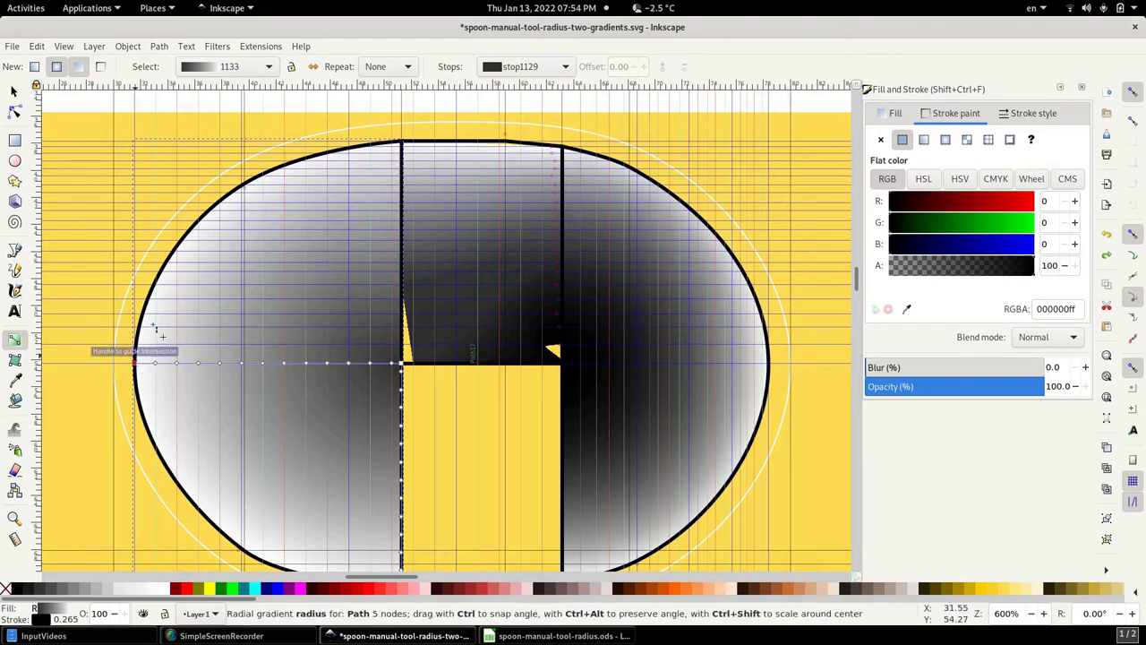
mouse_move(135, 363)
mouse_down()
mouse_move(219, 258)
mouse_move(334, 205)
mouse_move(401, 141)
mouse_up()
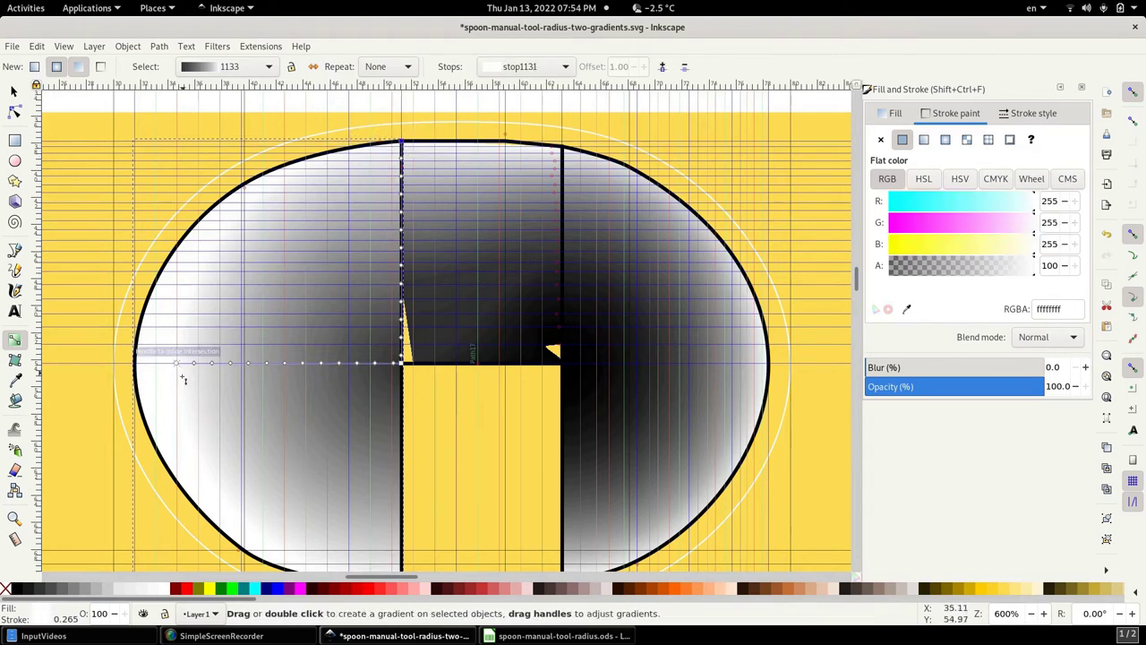
drag(179, 367, 145, 375)
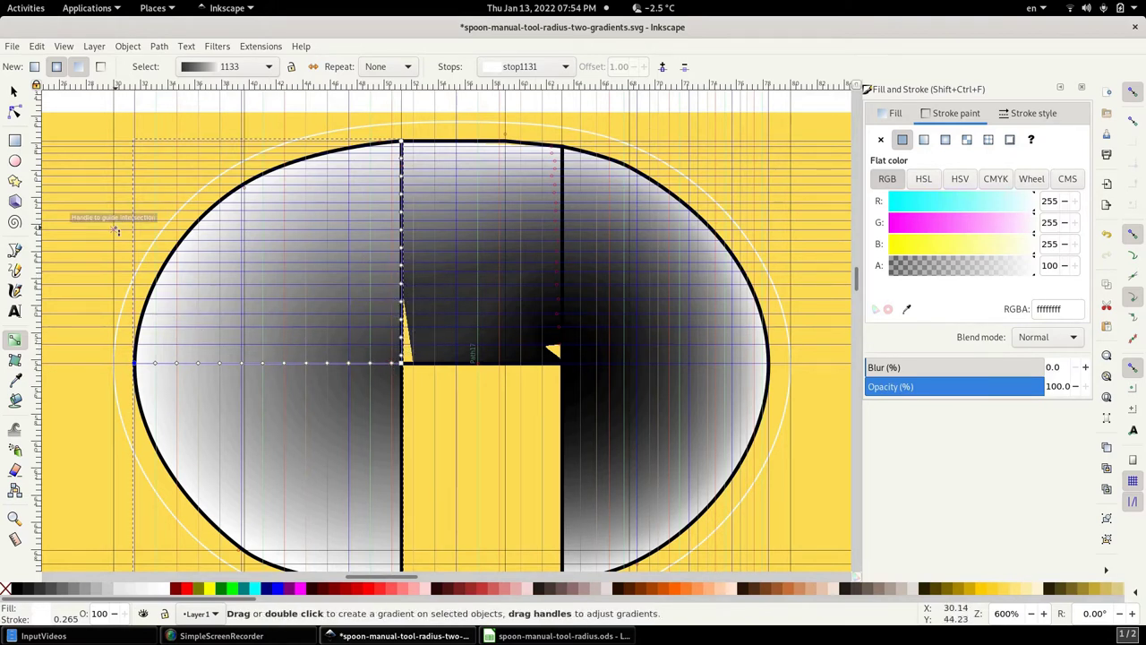
click(13, 93)
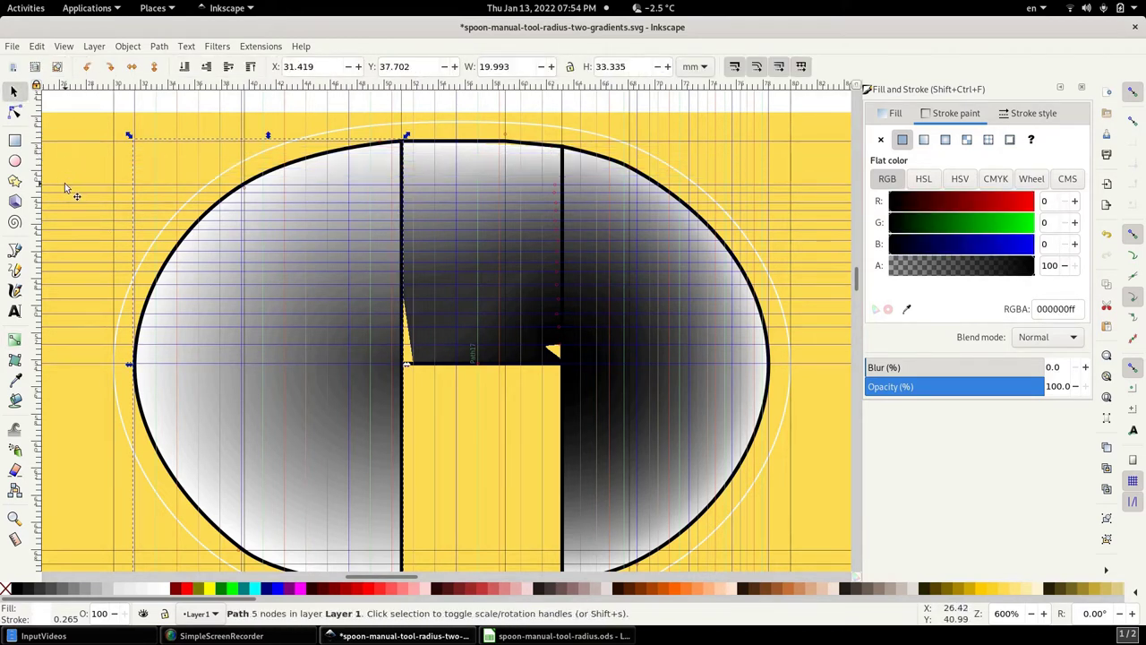
Delete several horizontal guides, then undo to bring them back.
key(Delete)
key(Delete)
key(Delete)
key(Delete)
key(Delete)
key(Delete)
key(Delete)
key(Delete)
key(Delete)
key(Delete)
key(Delete)
key(Delete)
key(Delete)
key(Delete)
key(Delete)
key(Delete)
key(Delete)
key(Delete)
key(Delete)
key(Delete)
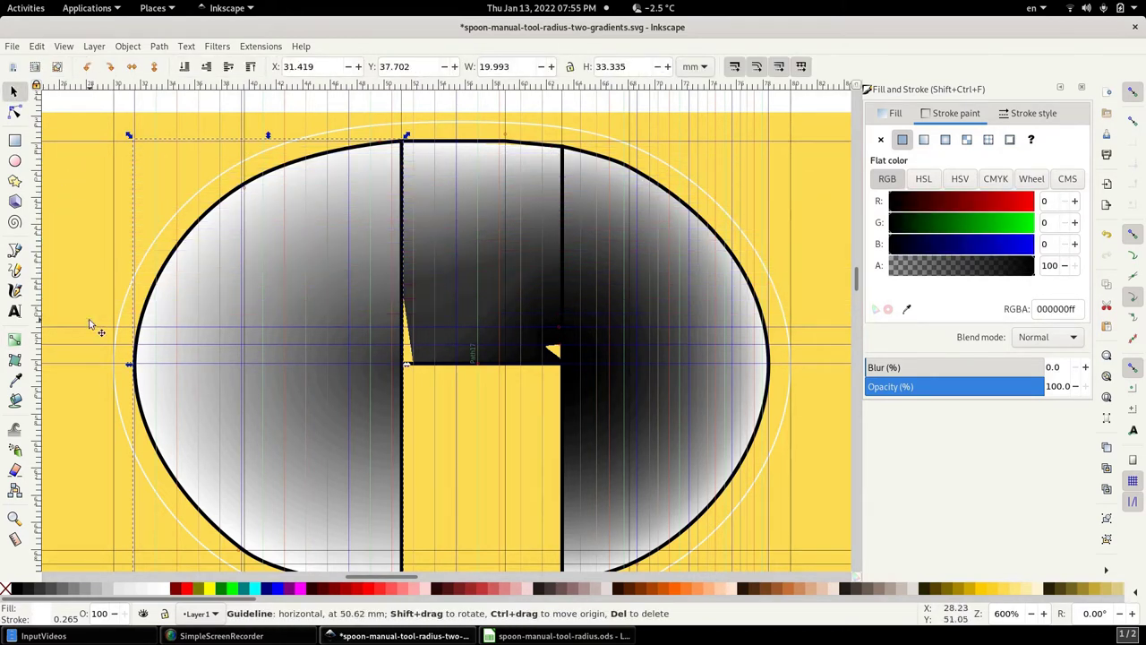
key(Delete)
key(g)
scroll(421, 180, up, 2)
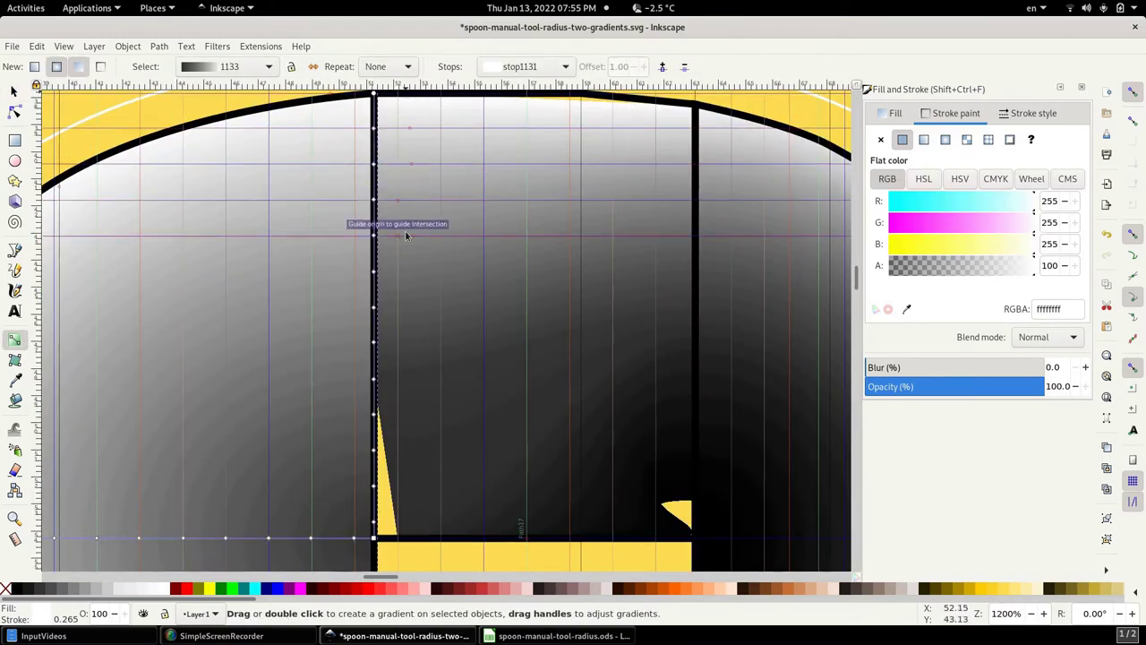
key(ctrl+z)
key(ctrl+z)
key(ctrl+z)
key(ctrl+z)
key(ctrl+z)
key(ctrl+z)
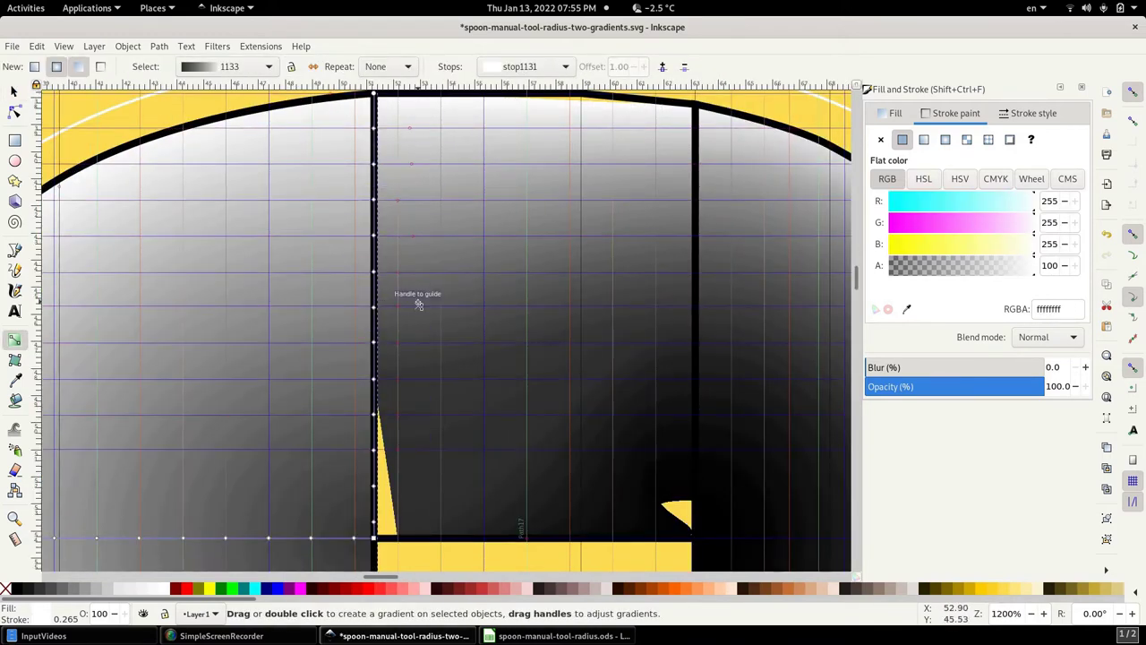
Undo the recent mesh shading edits on the bowl's centre piece.
click(15, 359)
scroll(371, 422, up, 1)
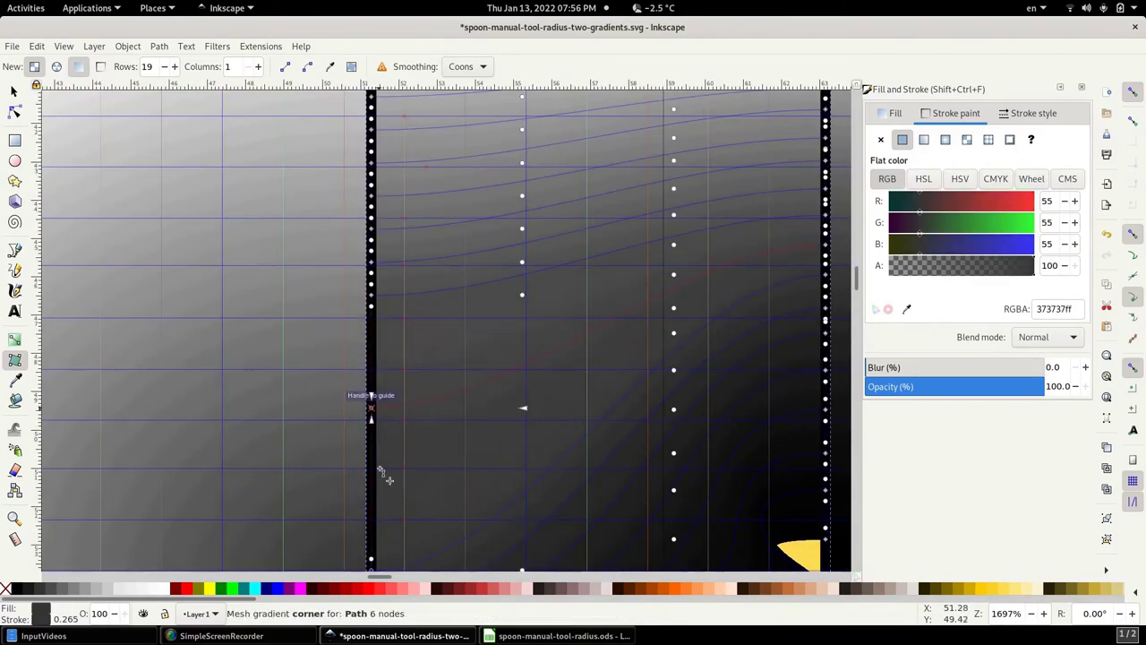
key(ctrl+z)
key(ctrl+z)
key(ctrl+z)
key(ctrl+z)
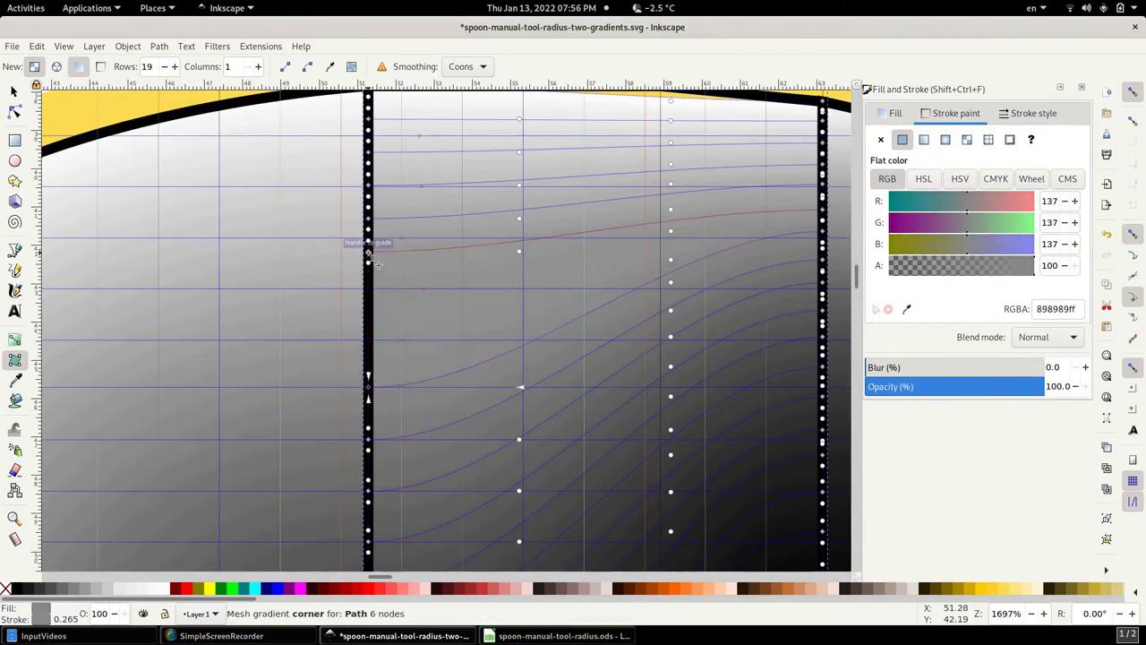
key(ctrl+z)
key(ctrl+z)
key(ctrl+z)
scroll(403, 260, up, 2)
right_click(438, 245)
key(Escape)
scroll(432, 277, down, 4)
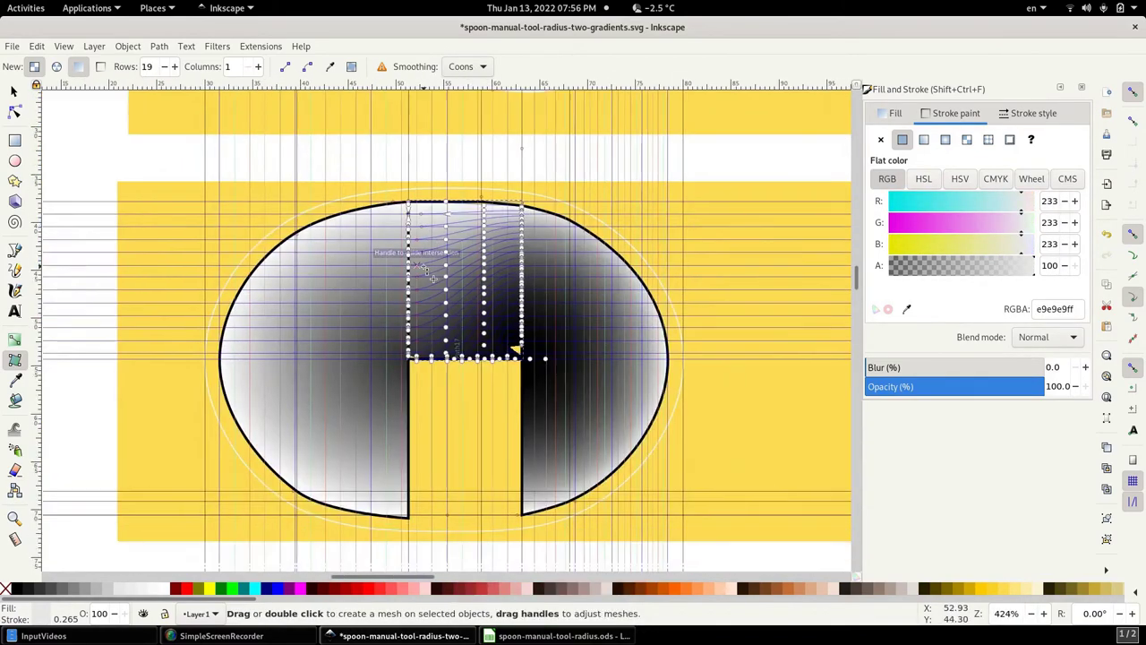
key(ctrl+z)
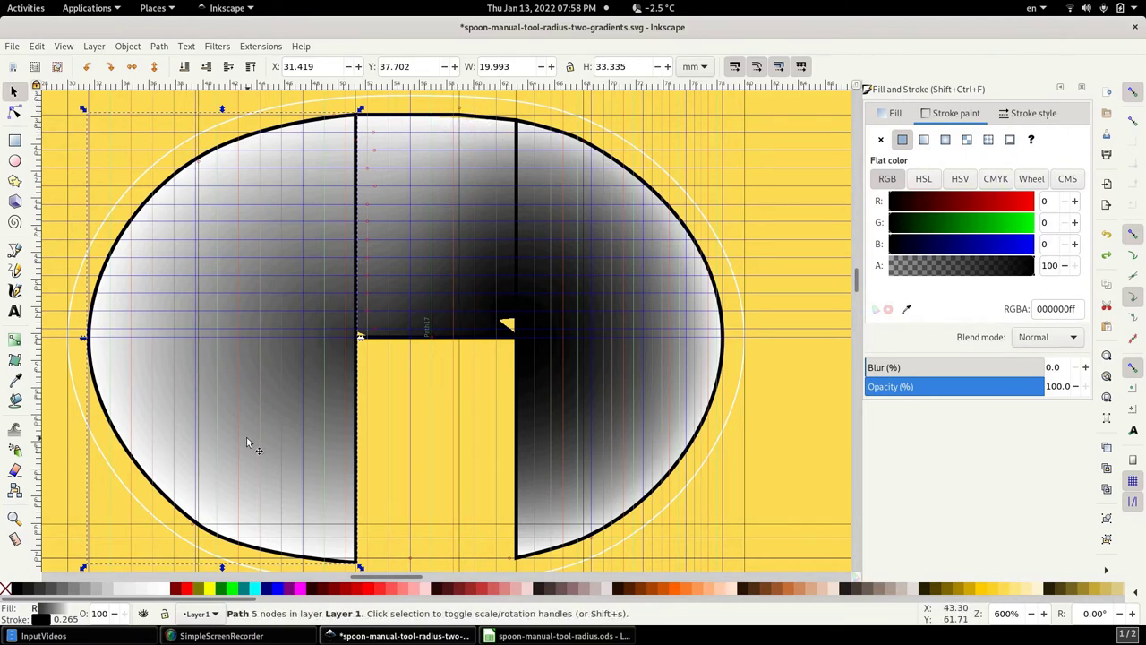
Set the stroke to No paint on the left, right and centre bowl pieces.
click(880, 140)
click(557, 344)
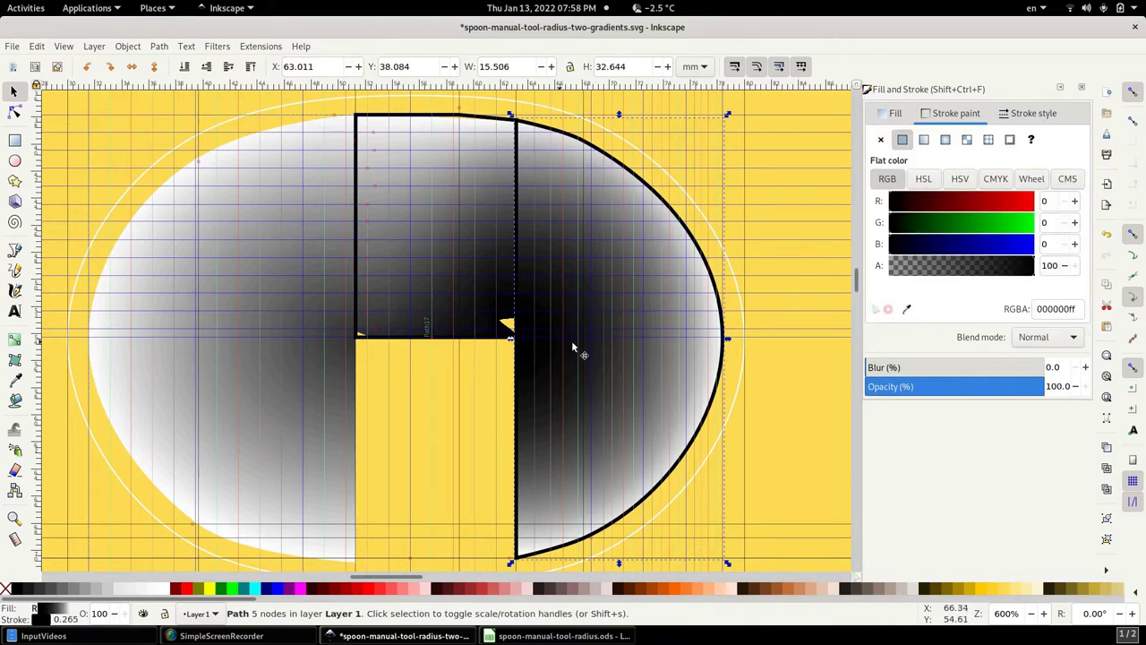
click(880, 140)
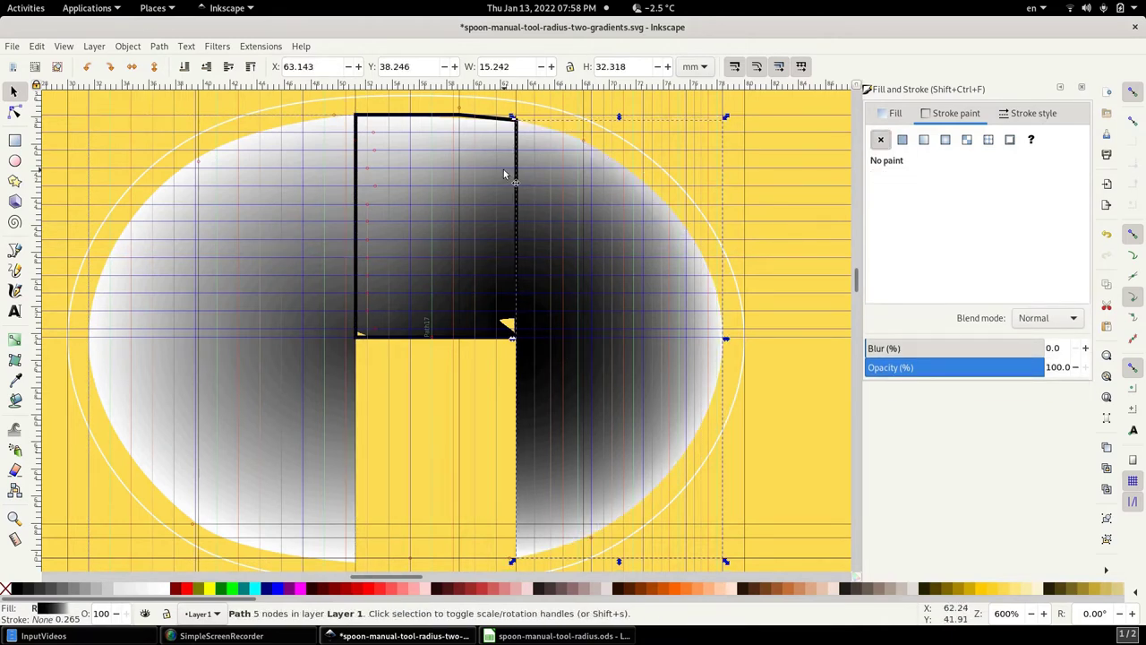
click(504, 173)
click(880, 140)
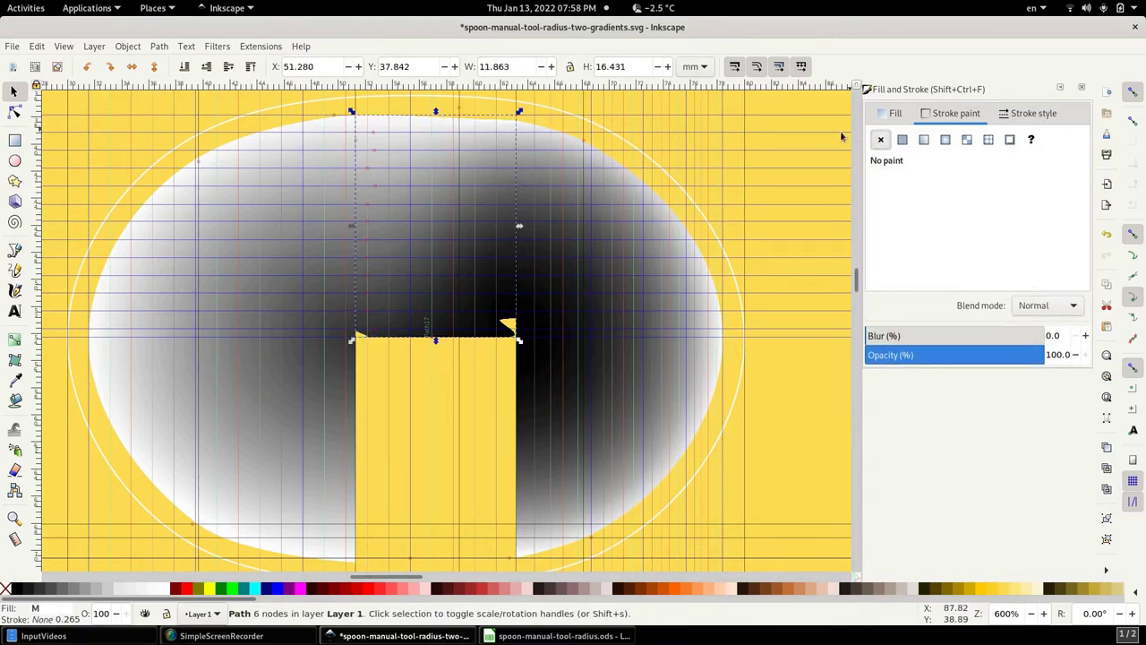
ctrl+scroll(465, 114, up, 4)
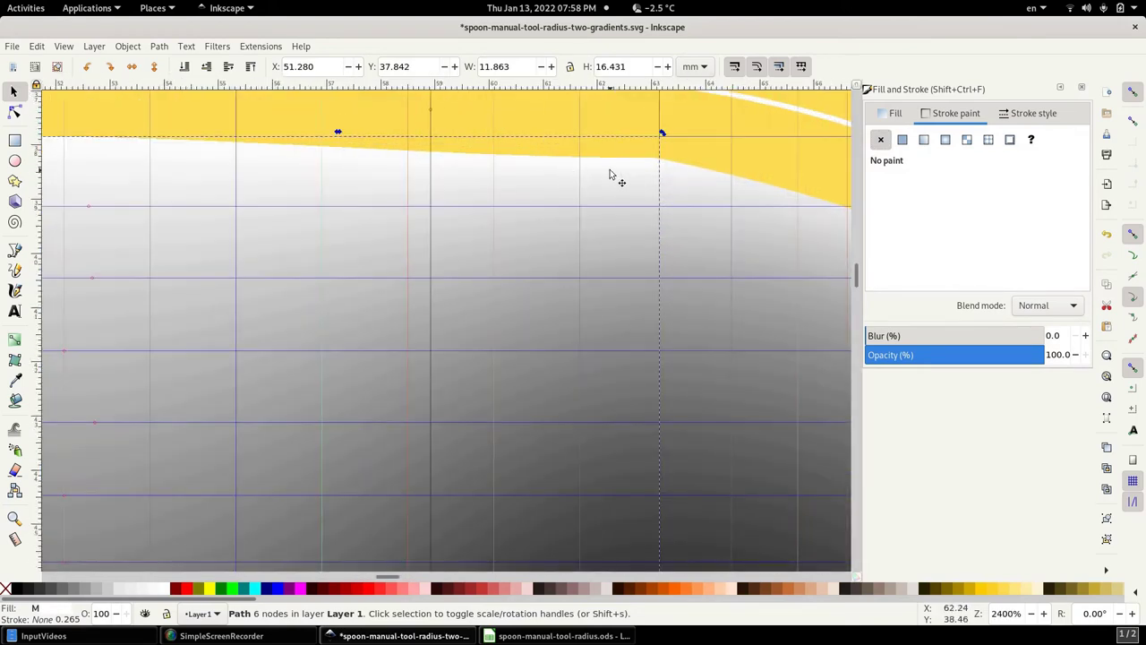
Snap the mesh's top-right corner handle up onto the top guide.
click(15, 359)
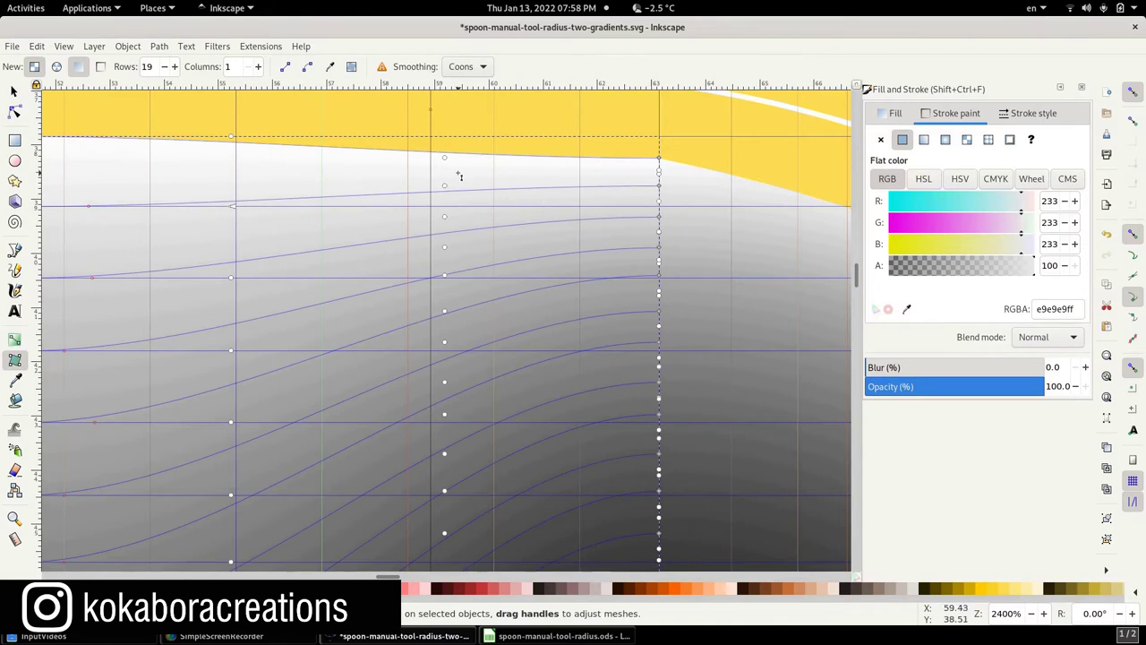
click(661, 161)
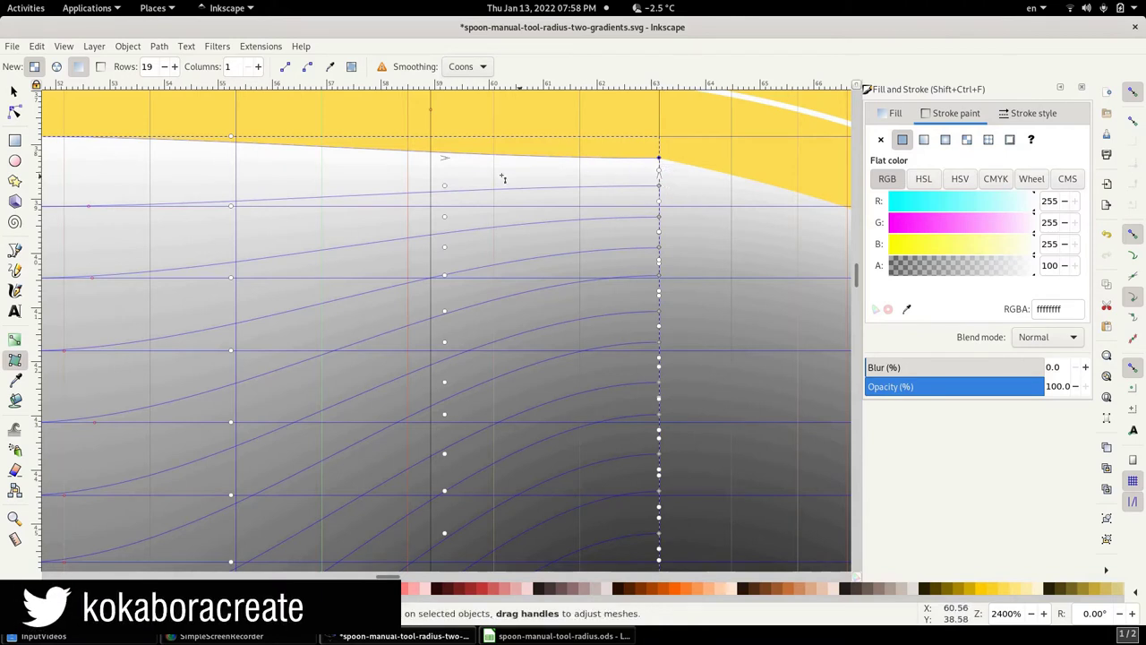
drag(444, 158, 443, 137)
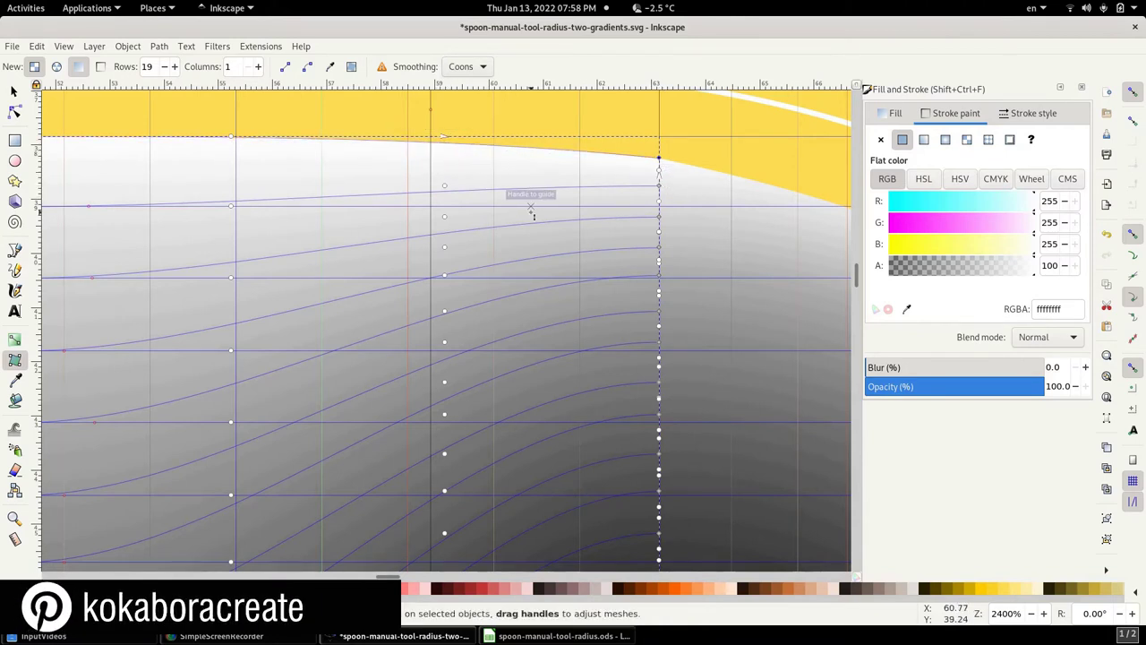
scroll(491, 166, down, 5)
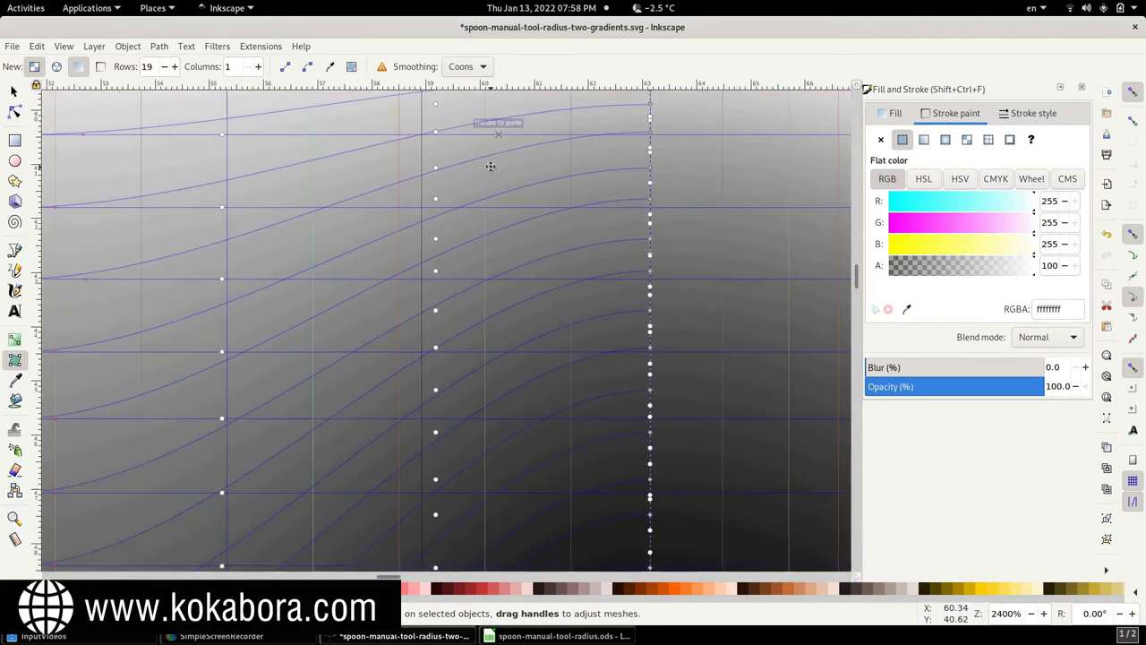
scroll(484, 136, right, 1)
scroll(448, 230, down, 9)
scroll(447, 230, right, 3)
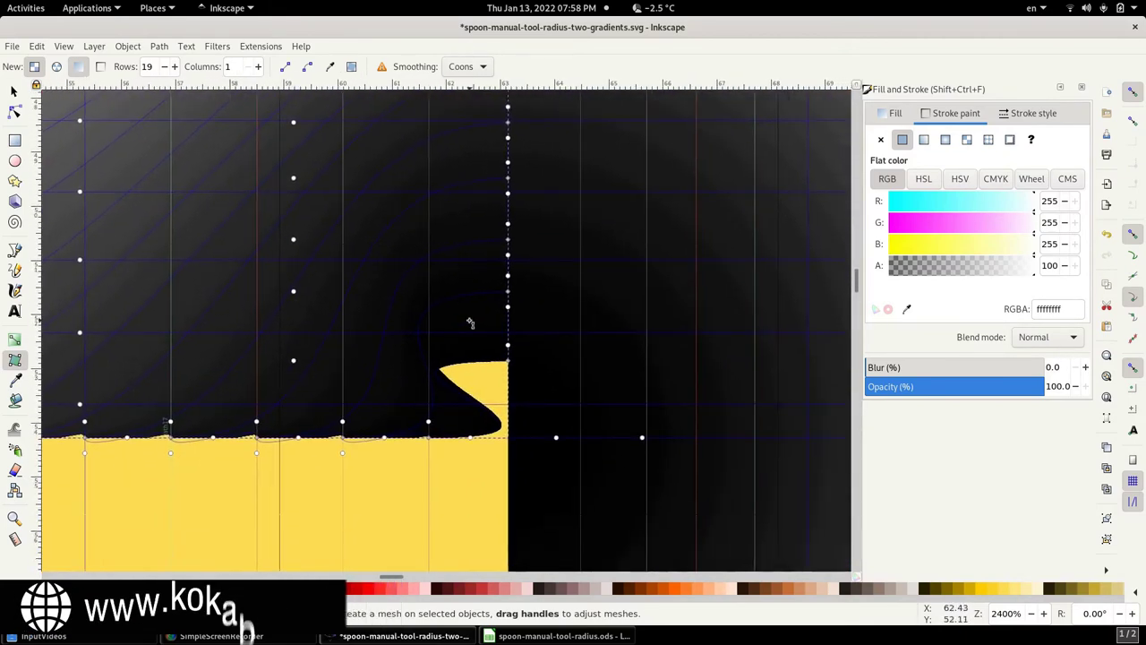
Snap the mesh handles near the yellow edge onto the guides and their intersections.
click(509, 359)
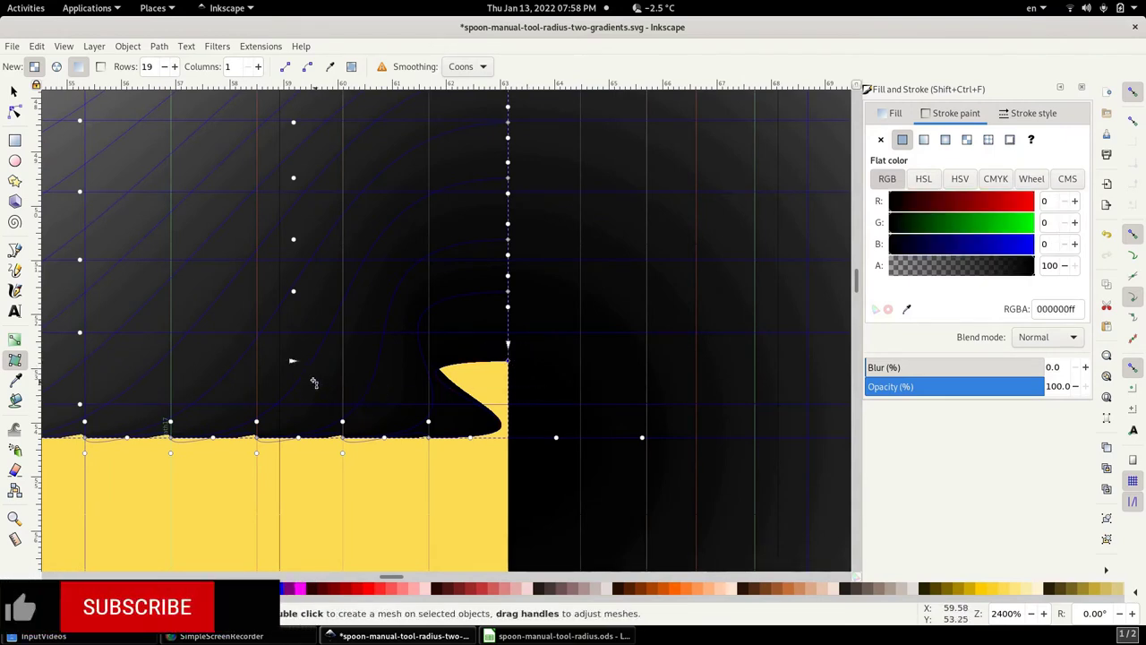
drag(299, 377, 536, 412)
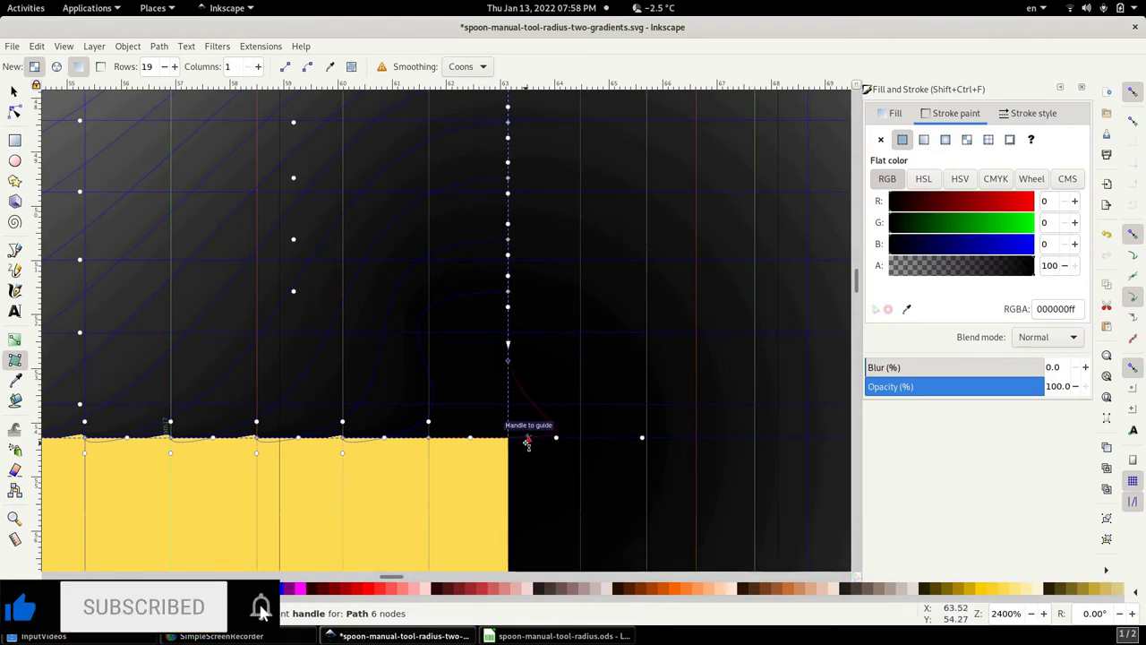
drag(528, 441, 528, 439)
scroll(331, 453, up, 3)
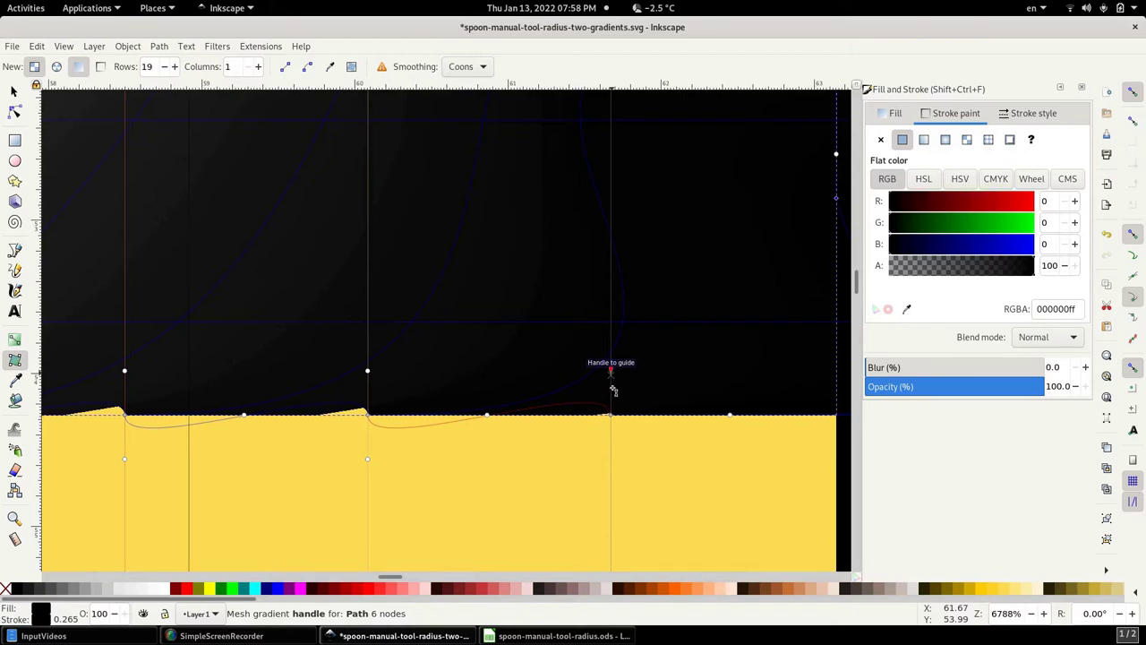
drag(612, 389, 610, 416)
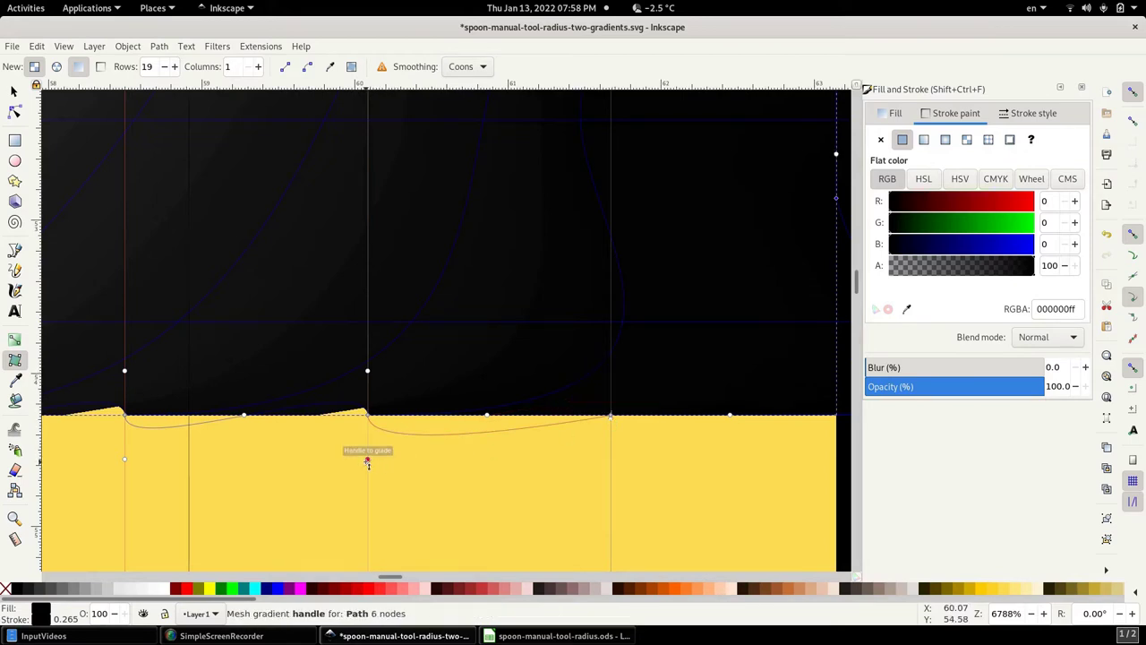
drag(367, 457, 367, 370)
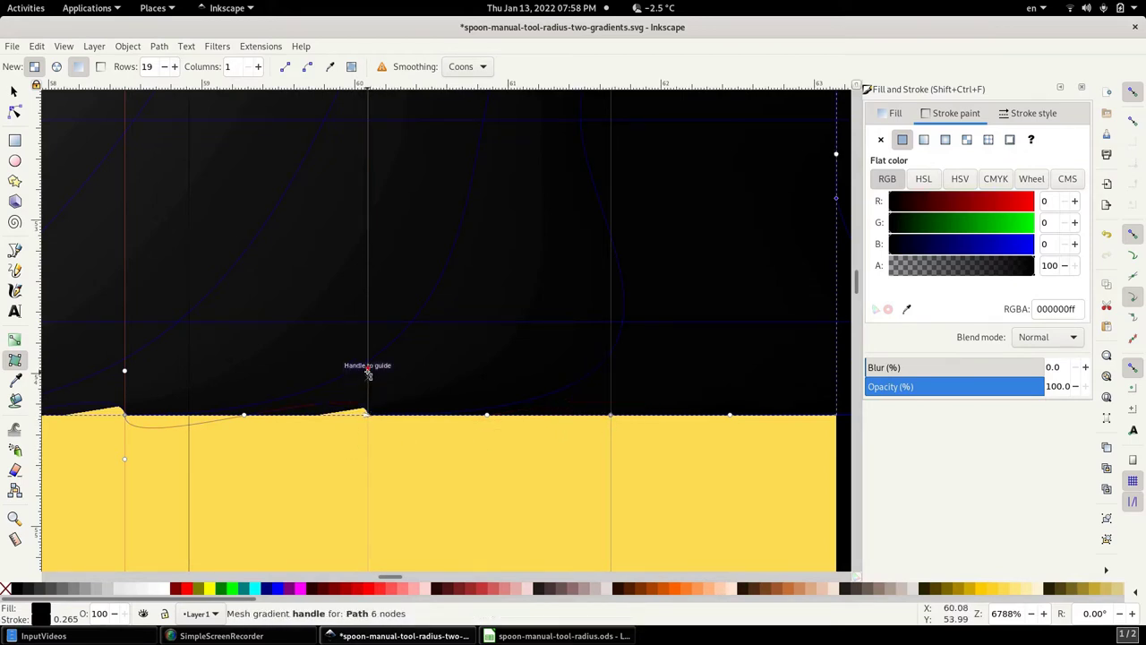
scroll(388, 409, down, 1)
scroll(389, 409, left, 1)
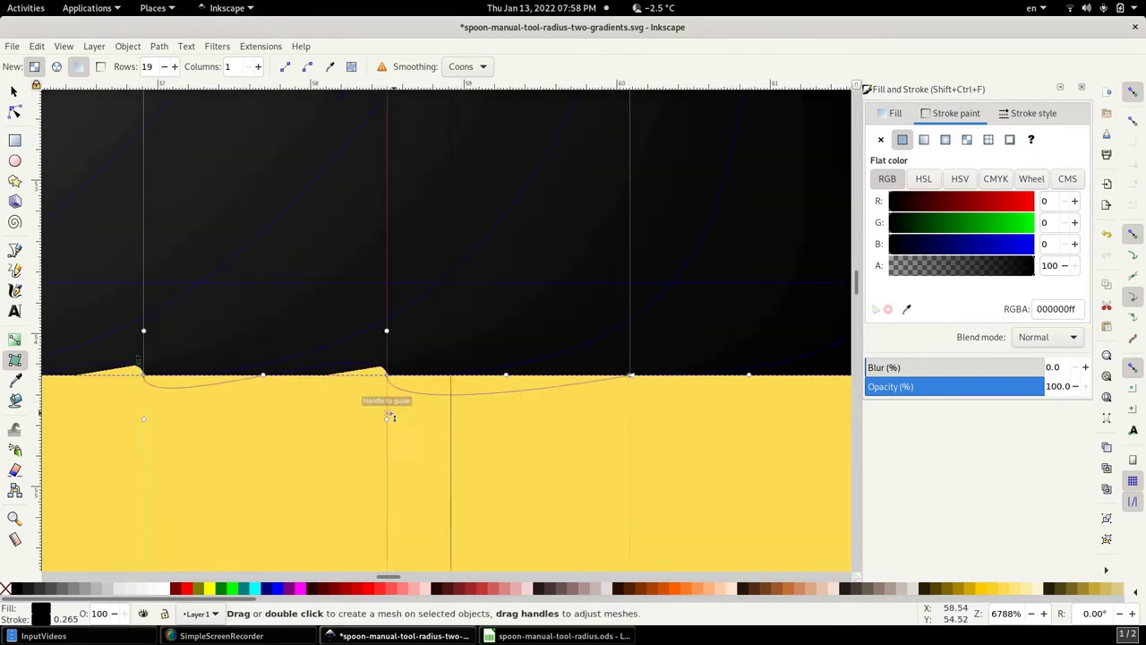
Straighten the dipping lower mesh curves and reshape the yellow corner for a straight bottom edge.
drag(387, 420, 385, 332)
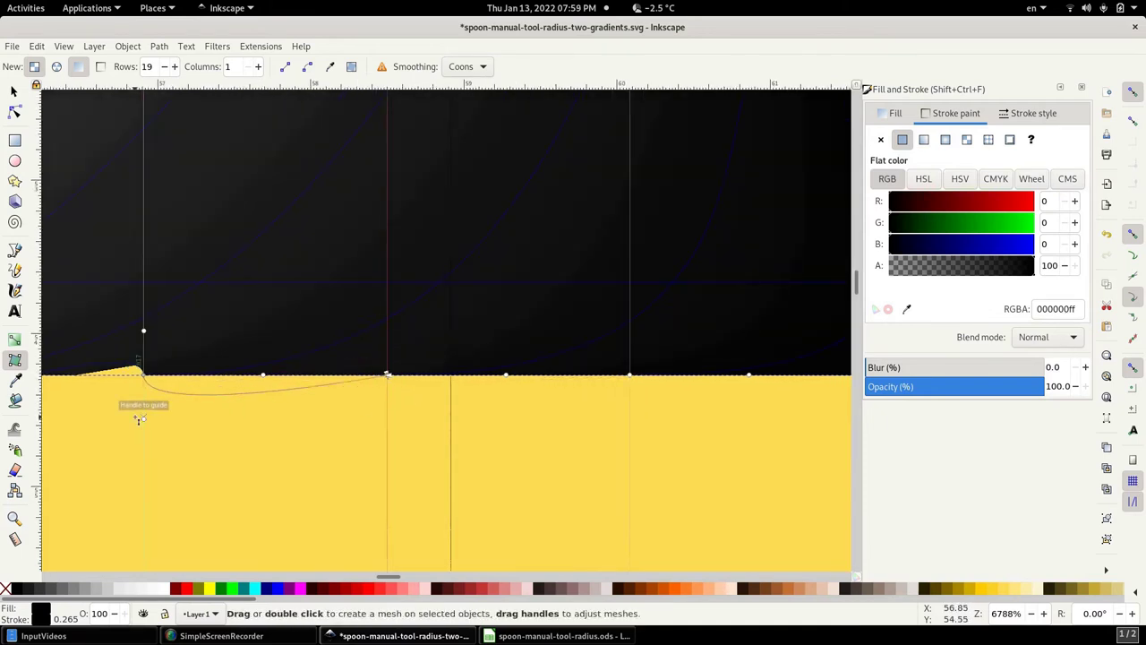
drag(141, 416, 143, 334)
scroll(583, 427, left, 5)
scroll(660, 313, right, 1)
drag(660, 312, 415, 358)
mouse_move(171, 313)
mouse_down()
mouse_move(171, 351)
mouse_move(303, 280)
mouse_up()
drag(271, 391, 167, 451)
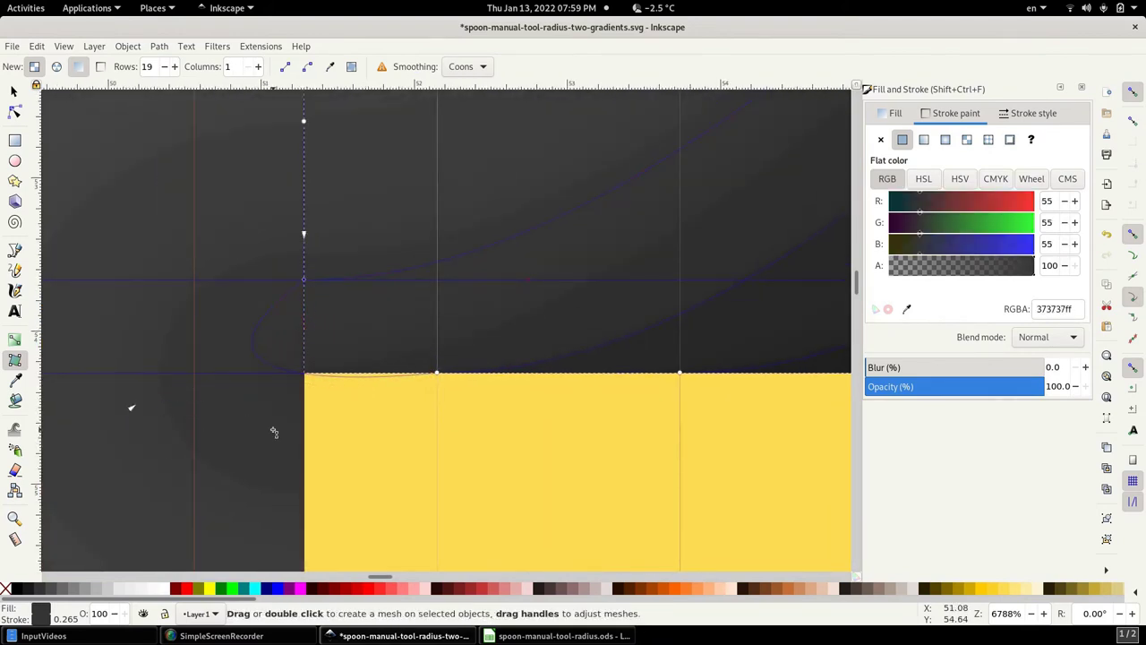
scroll(274, 431, down, 4)
scroll(274, 431, down, 1)
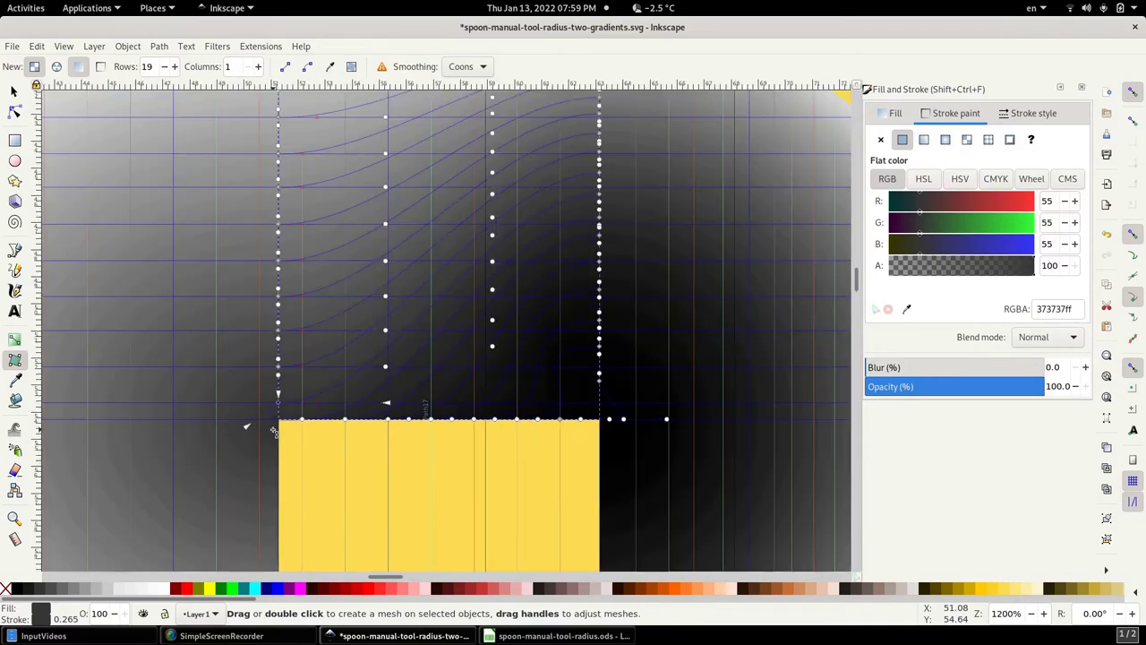
scroll(274, 431, down, 1)
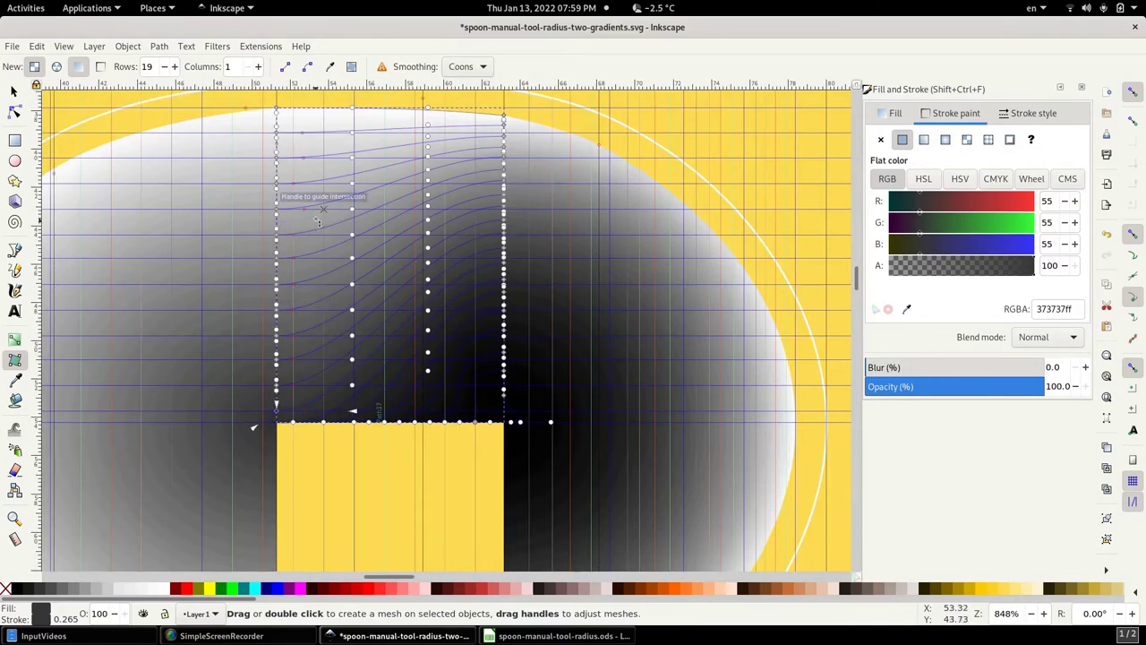
scroll(339, 266, up, 3)
scroll(340, 266, up, 2)
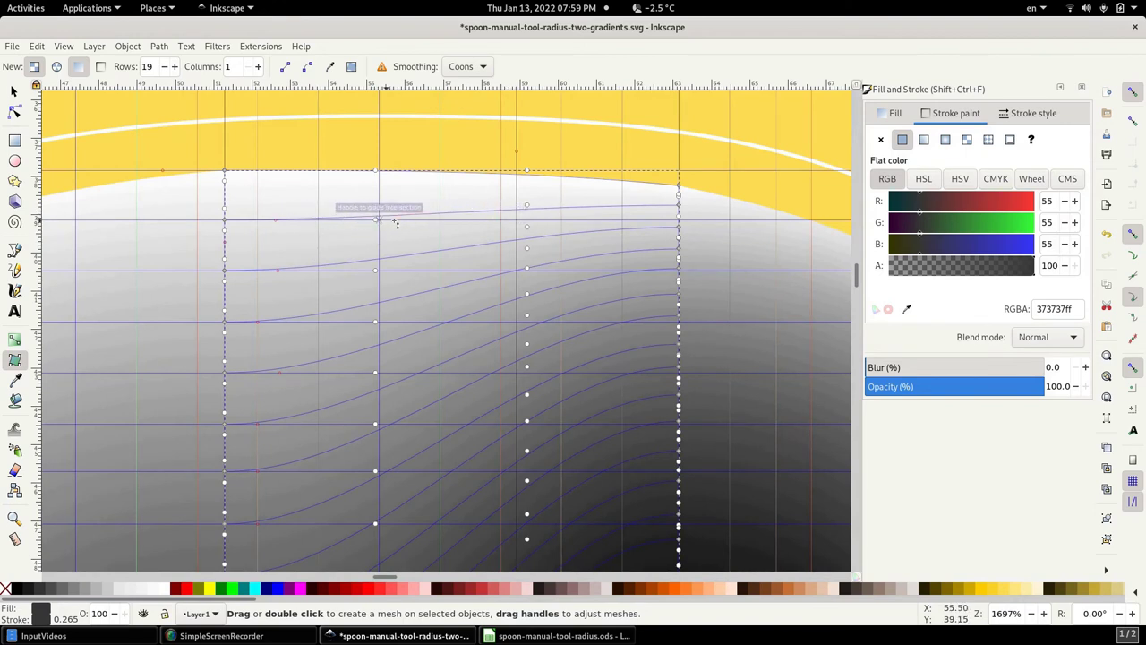
mouse_move(378, 220)
mouse_down()
mouse_move(377, 185)
mouse_move(379, 221)
mouse_up()
scroll(377, 358, down, 8)
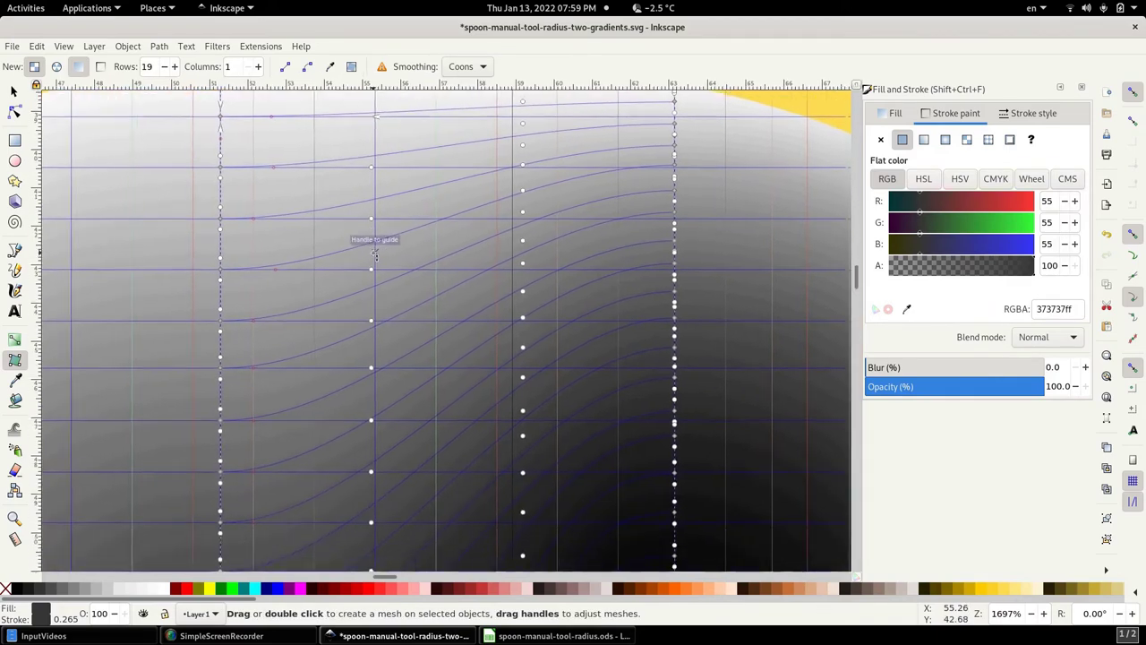
scroll(394, 269, down, 3)
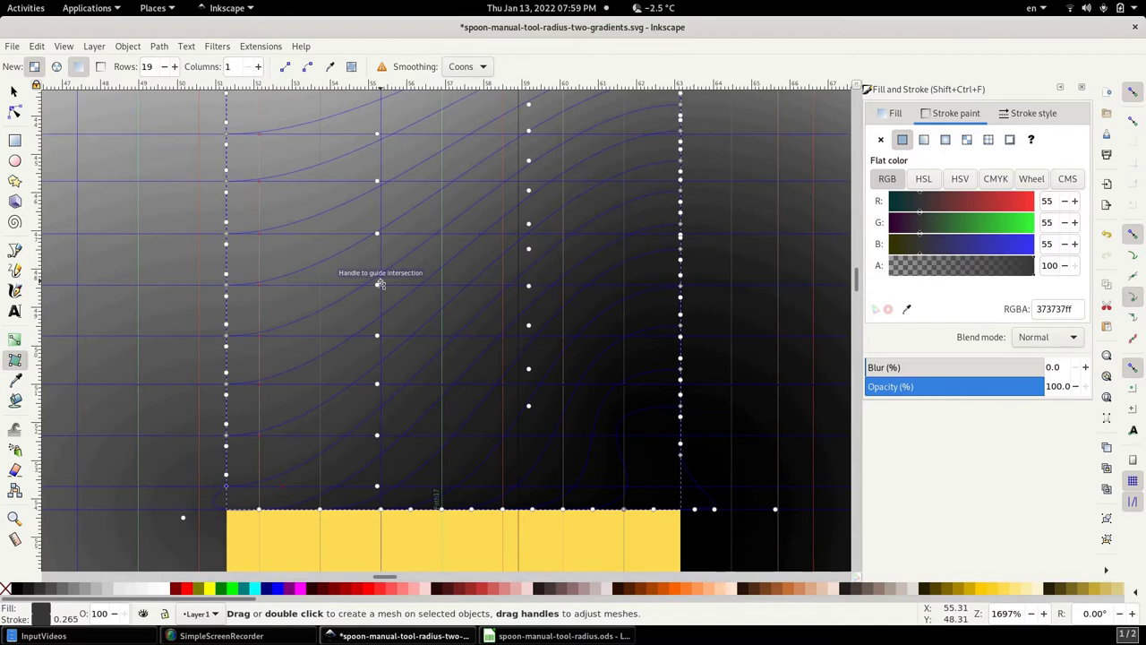
scroll(380, 283, down, 2)
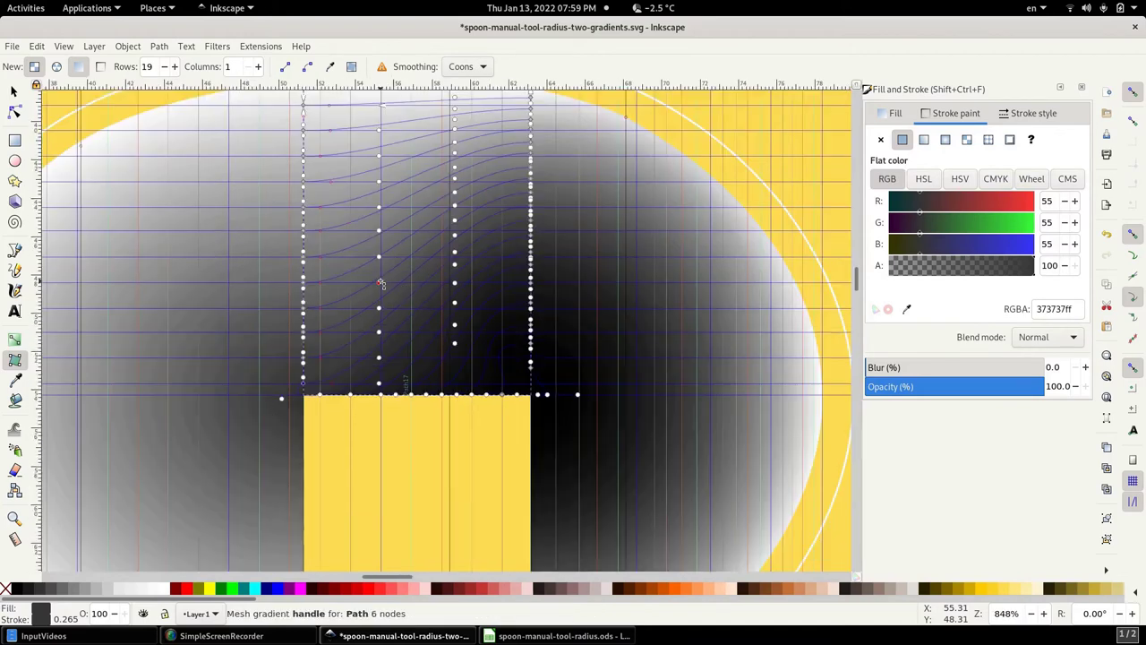
scroll(381, 283, down, 1)
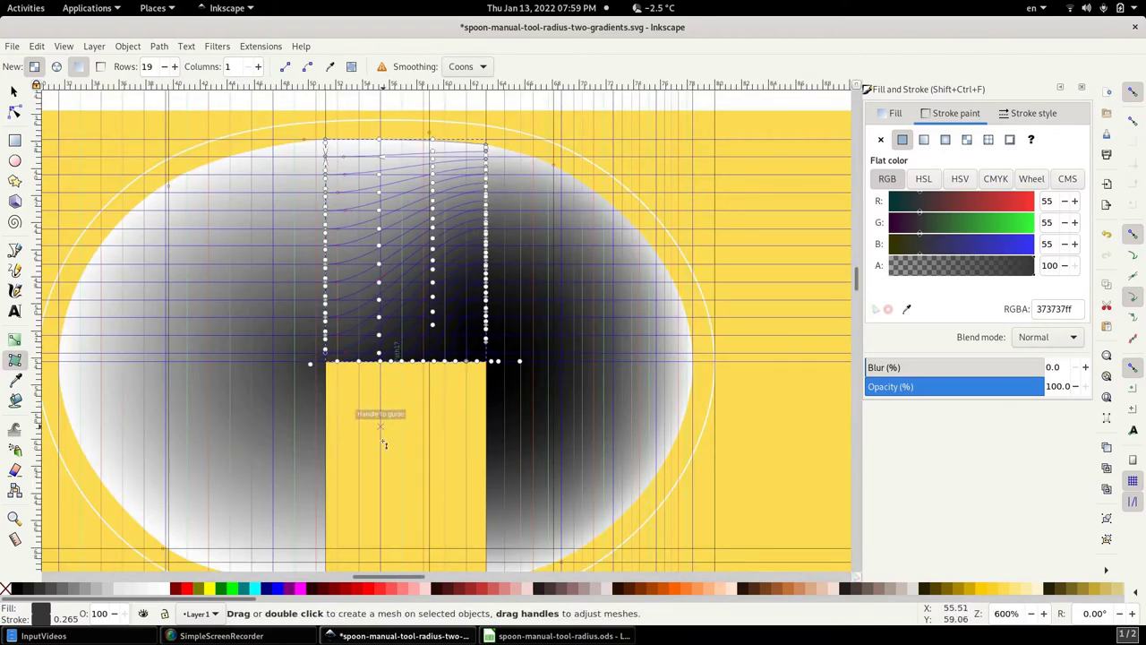
click(14, 92)
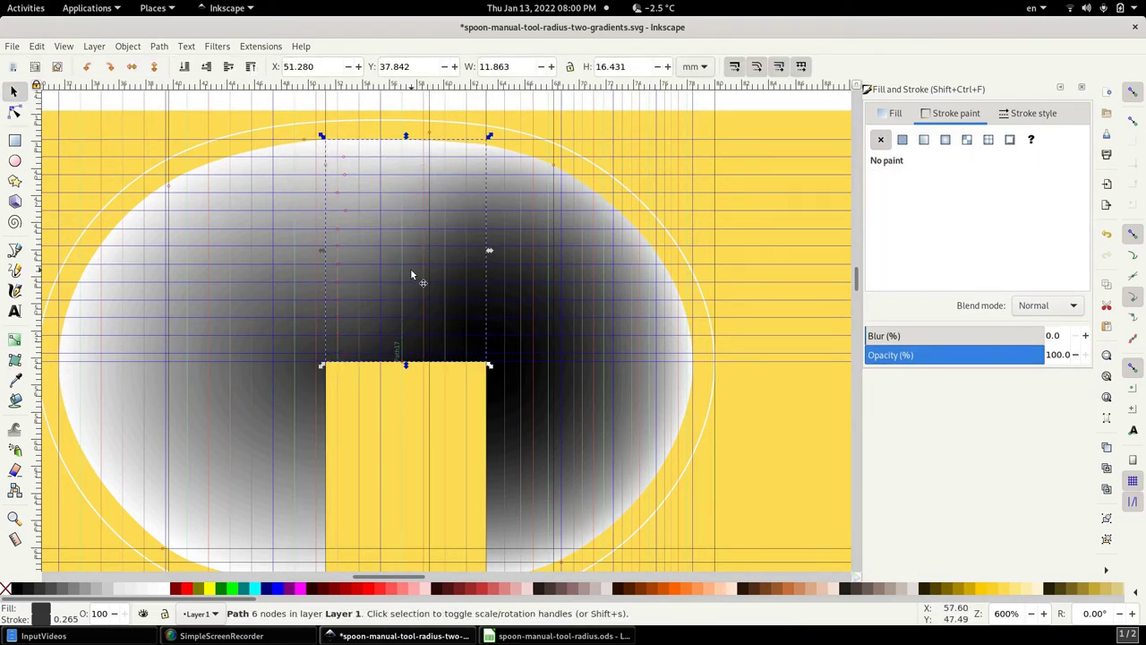
Paste a vertically flipped copy of the mesh patch below the original, snapped and stretched to the guides.
key(ctrl+v)
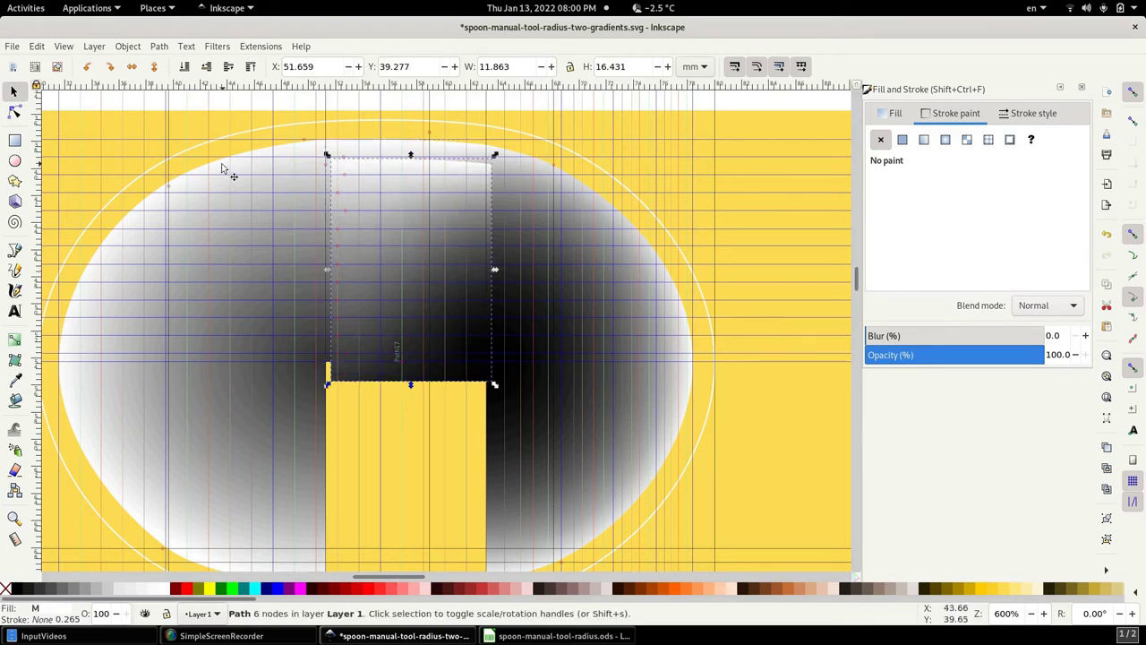
click(155, 66)
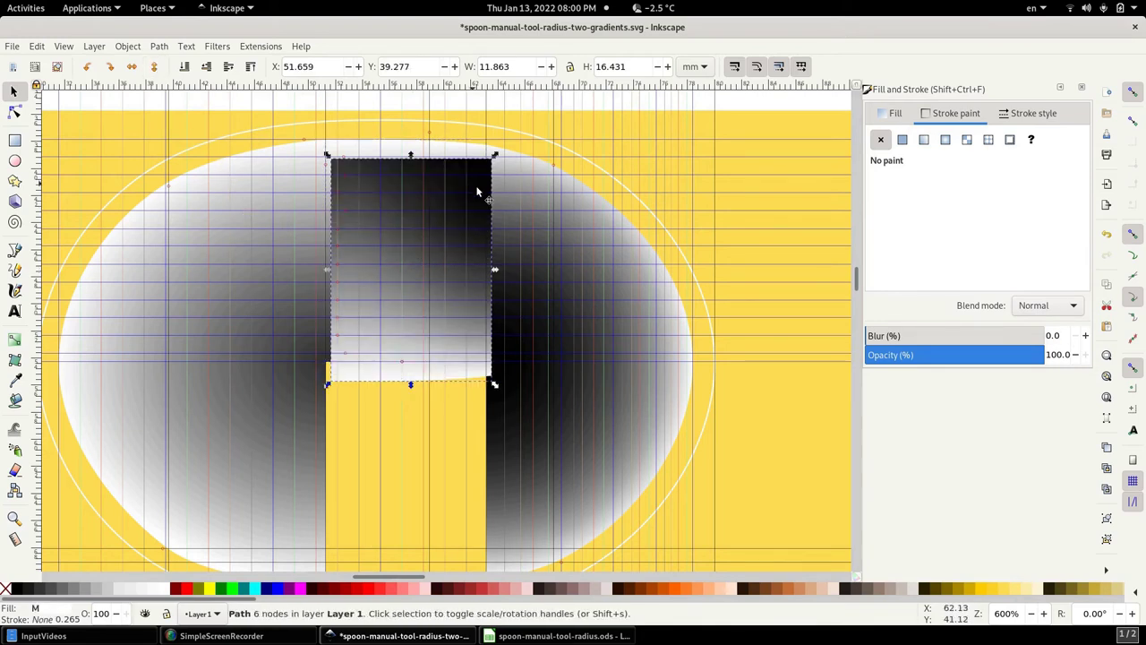
drag(482, 205, 485, 361)
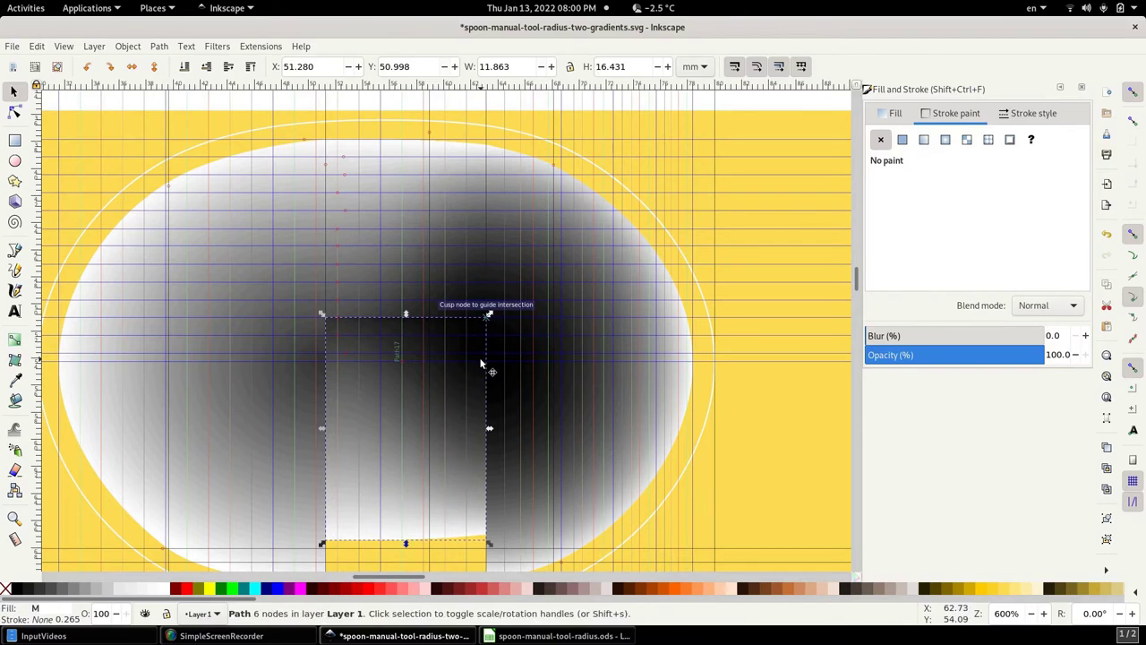
scroll(465, 256, down, 3)
drag(463, 305, 466, 369)
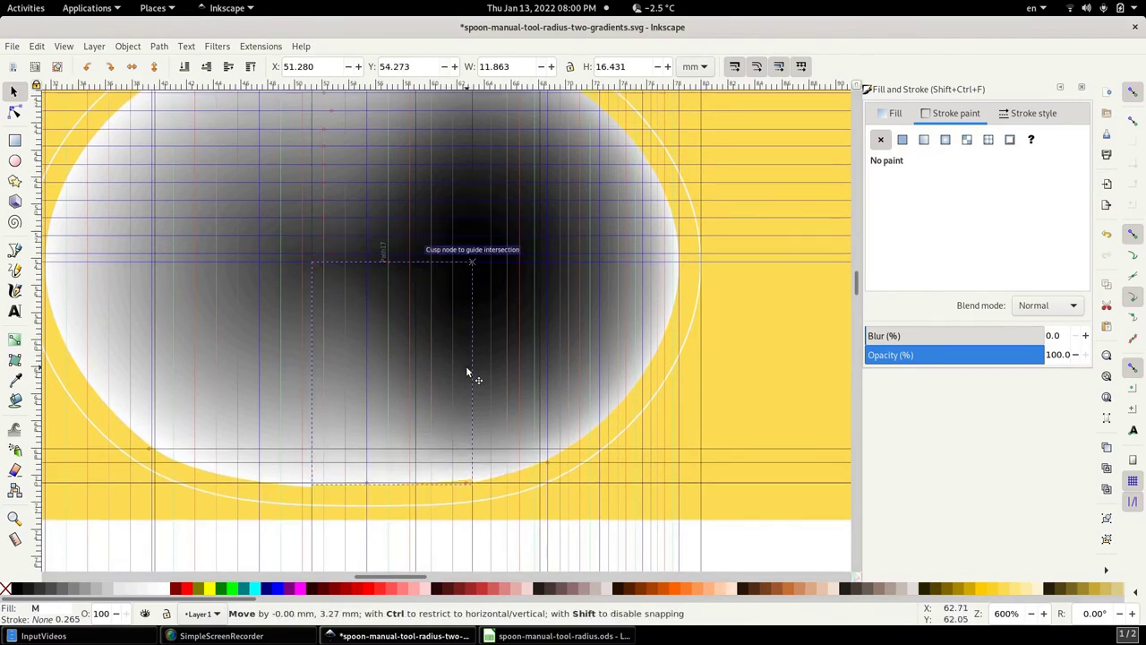
drag(467, 371, 465, 373)
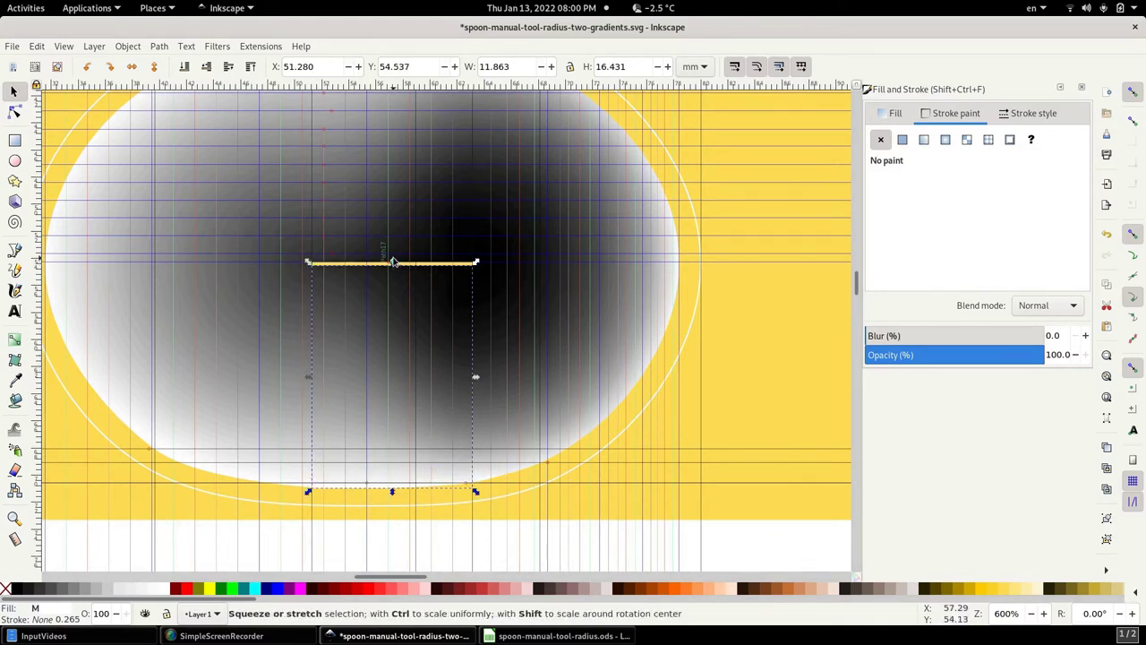
drag(393, 261, 395, 259)
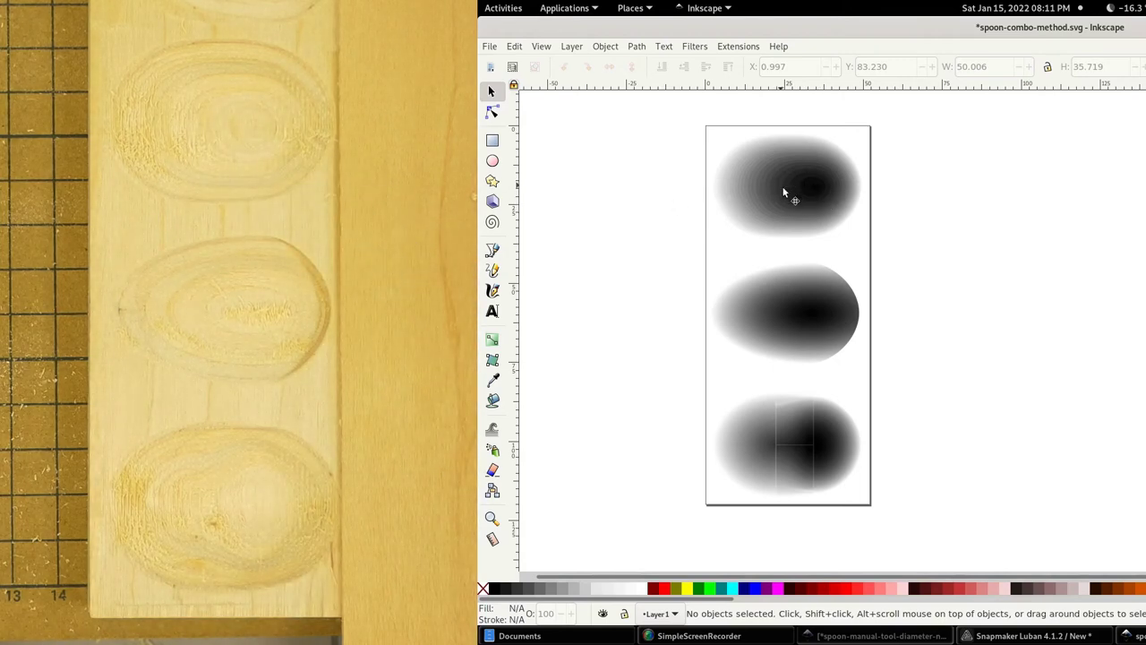
Select the middle gradient bowl path, then the bottom embedded 189 × 135 depth-map image.
click(804, 322)
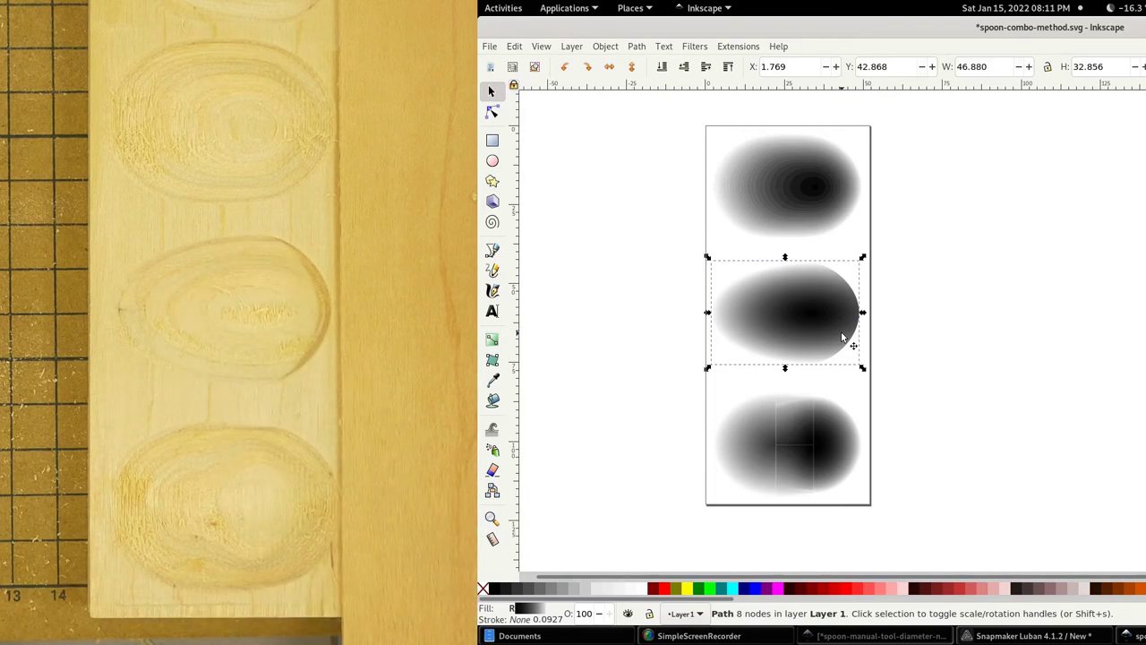
click(825, 460)
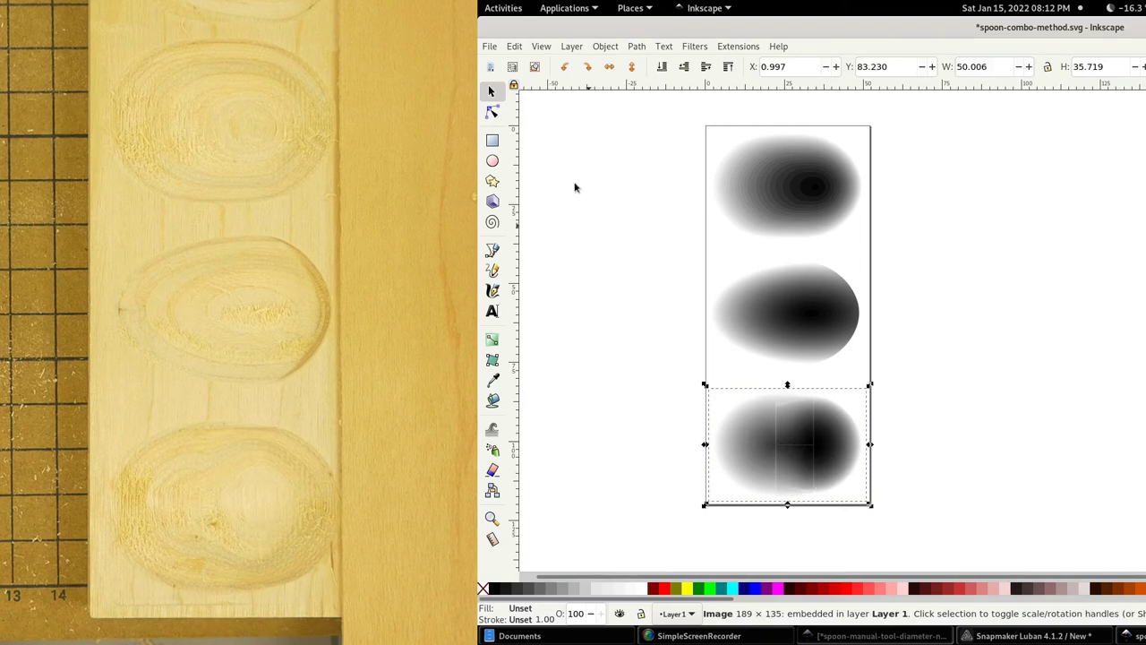
Make an embedded bitmap copy of the bottom bowl depth map, then select the middle gradient path.
click(515, 48)
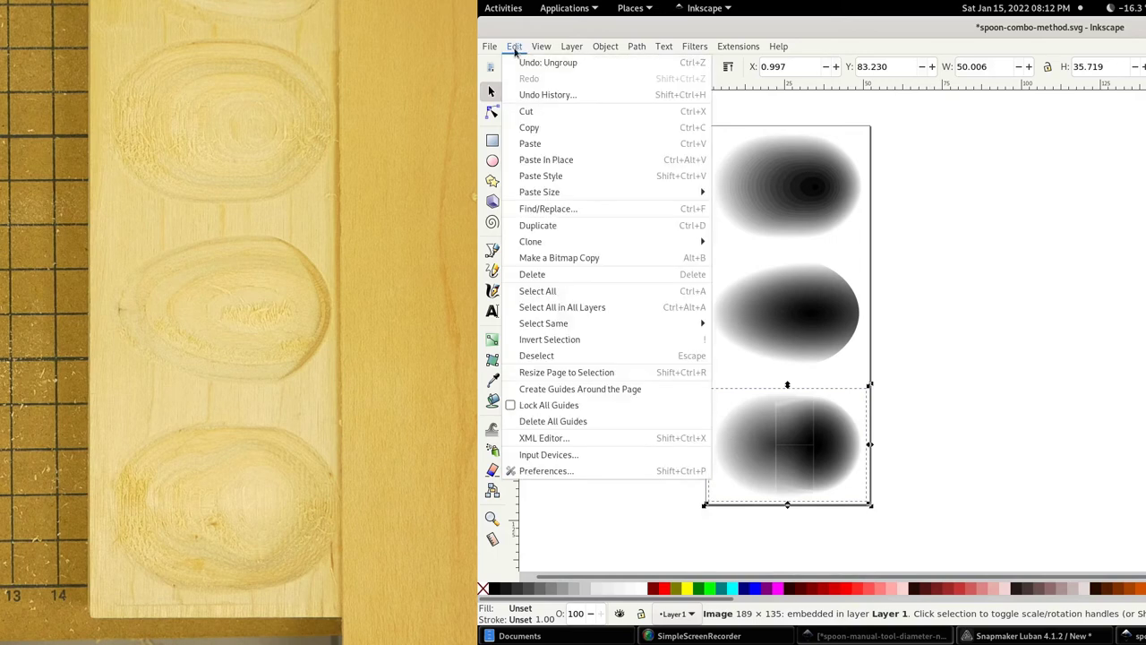
click(554, 262)
click(906, 258)
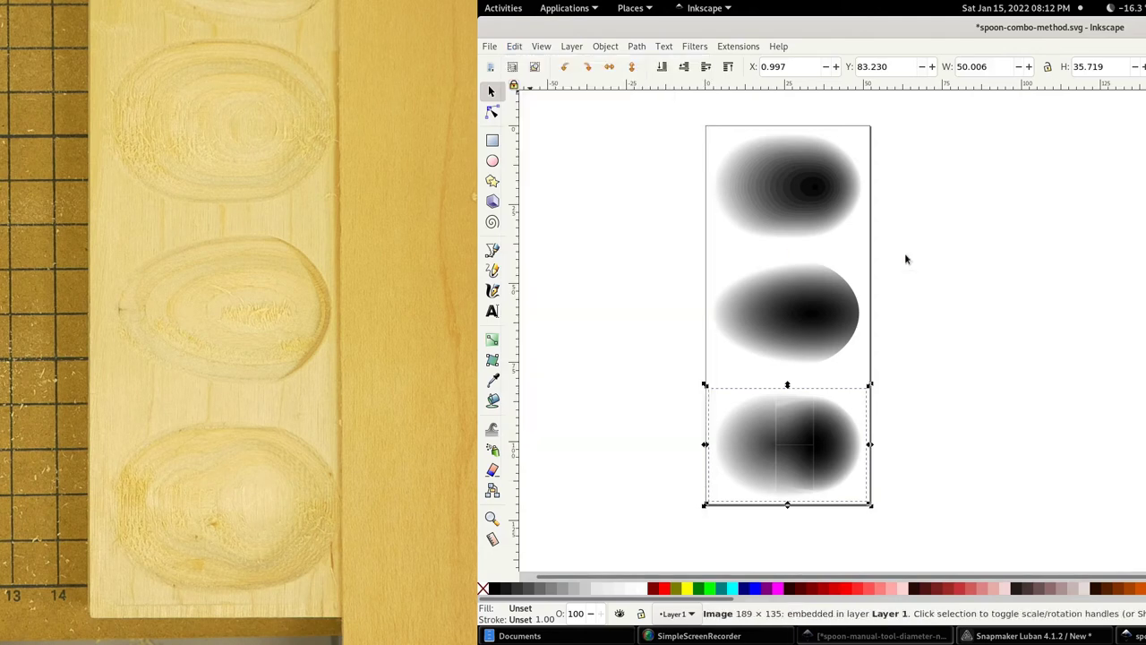
click(693, 255)
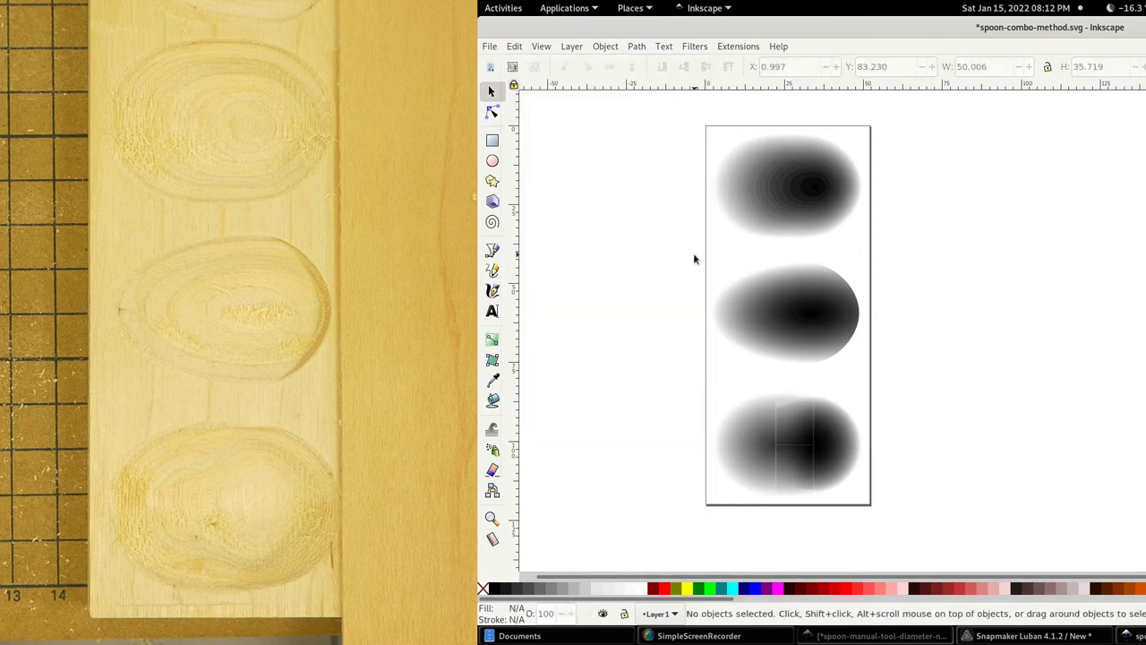
click(785, 310)
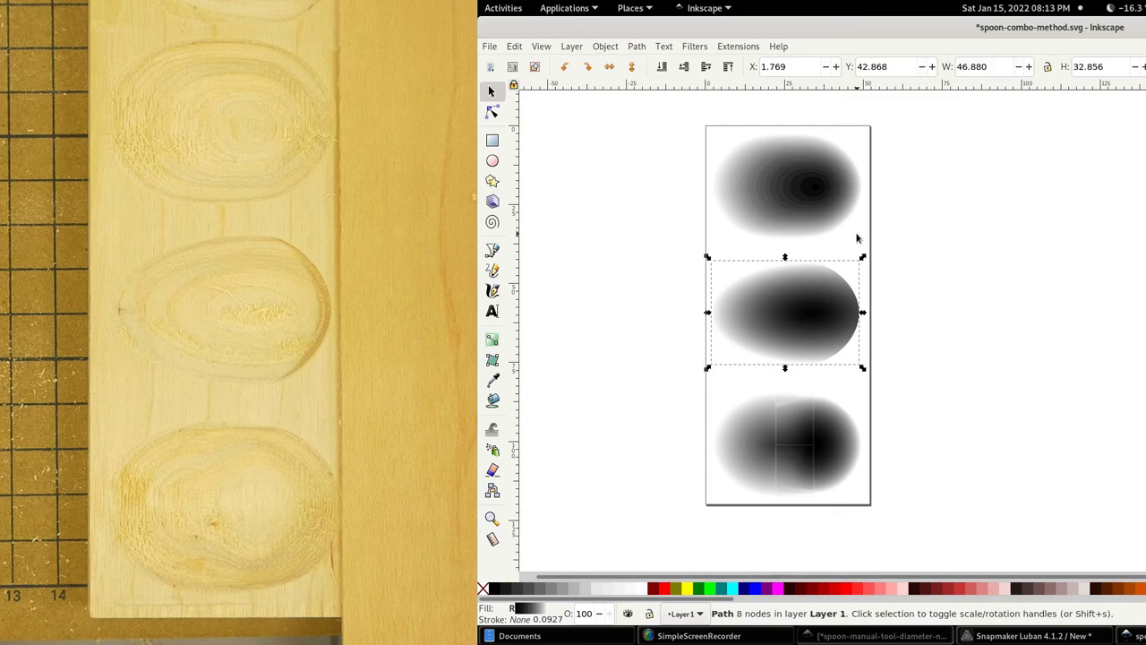
Outset the top stepped bowl shape slightly and simplify its outline to fewer nodes.
click(716, 194)
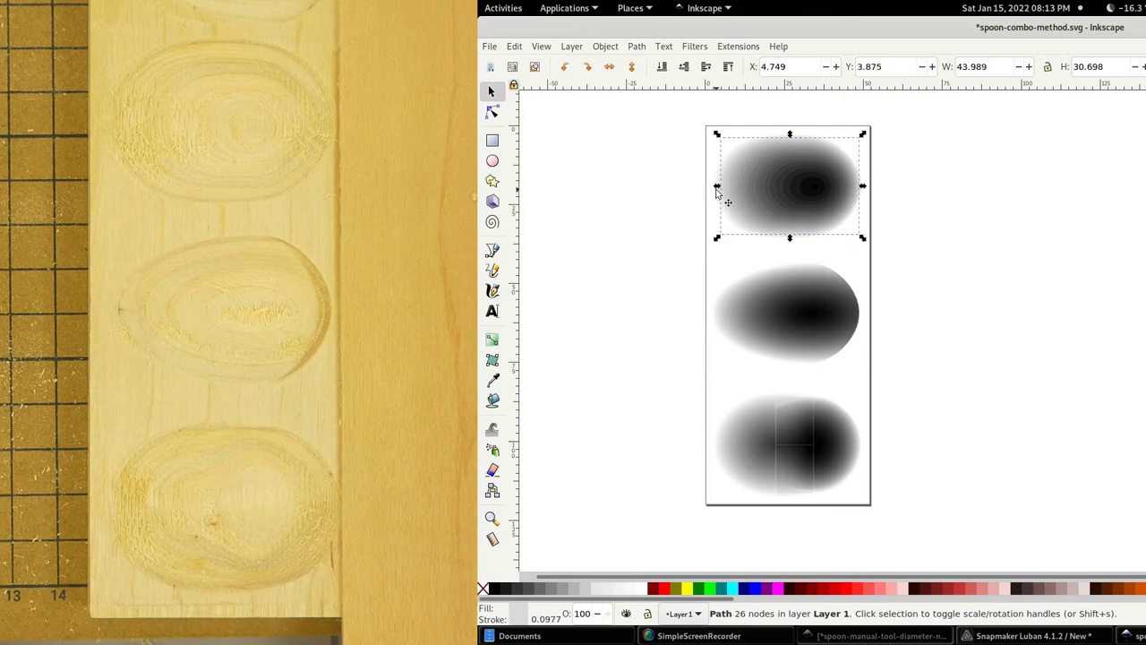
ctrl+scroll(717, 193, up, 3)
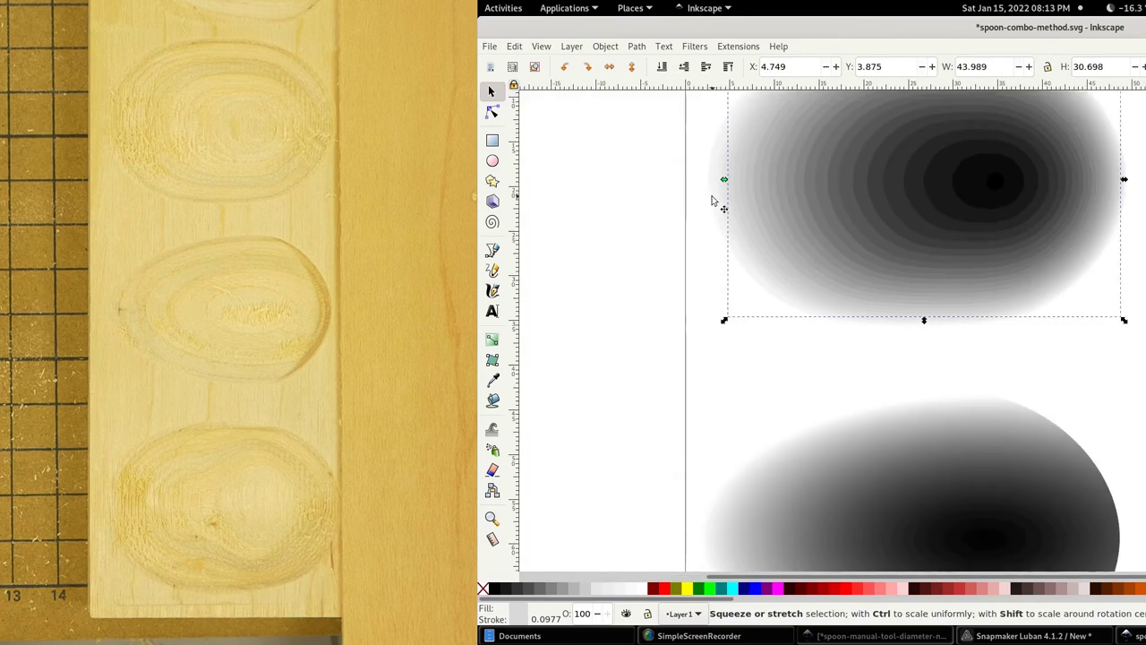
key(greater)
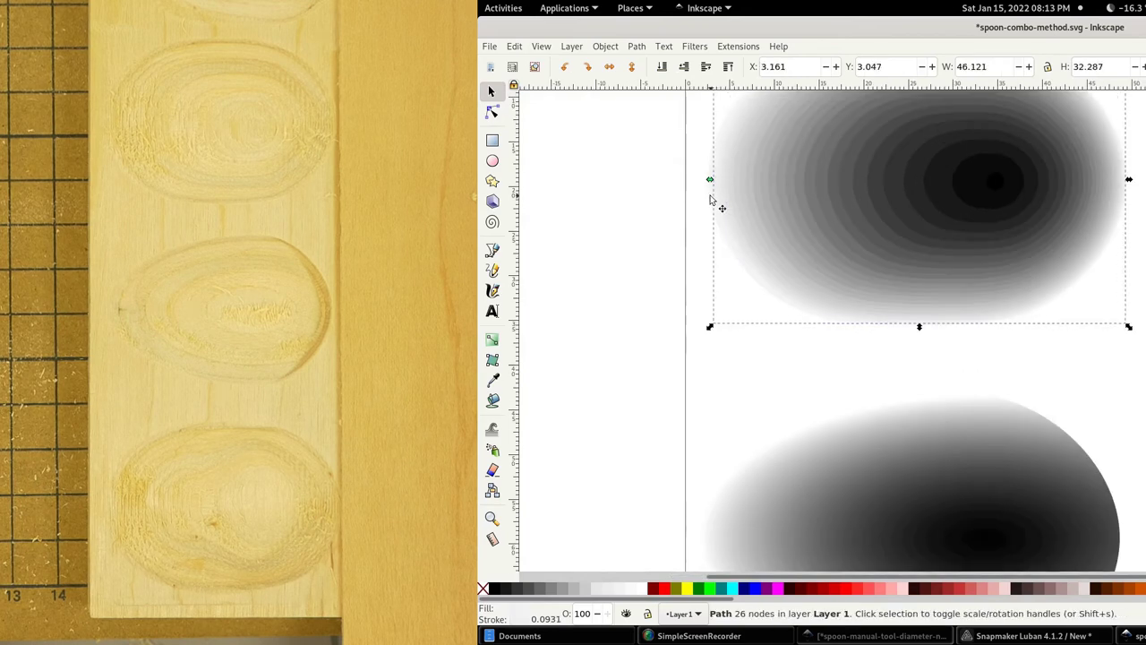
key(ctrl+l)
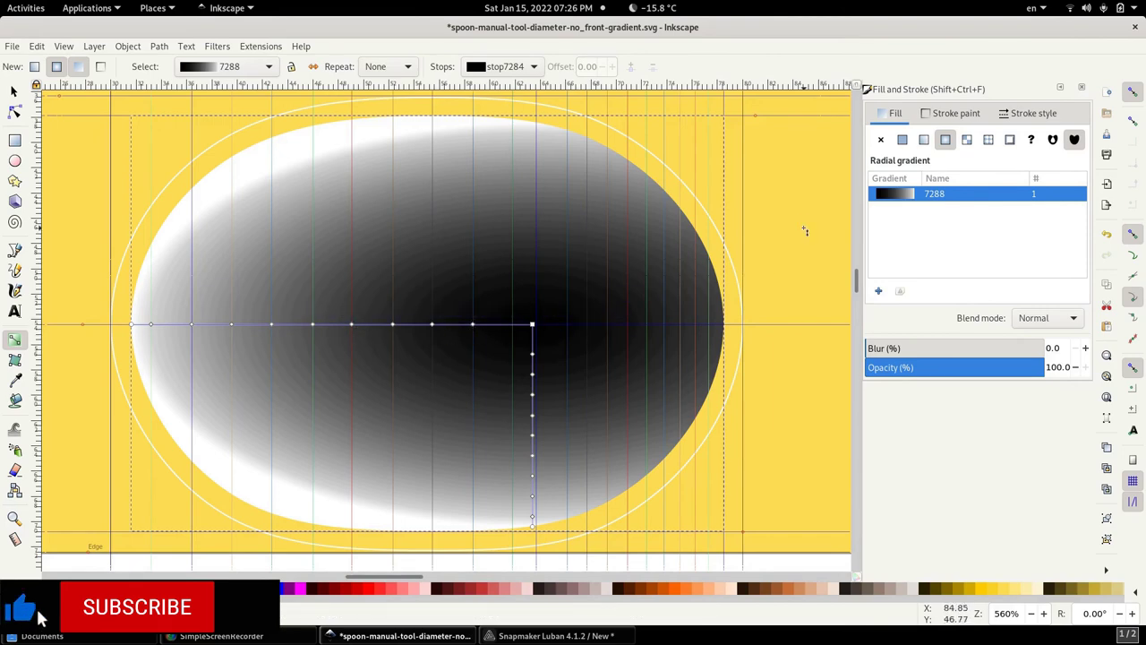
Leave the radial-gradient bowl drawing and bring the Snapmaker Luban window forward.
scroll(791, 420, up, 8)
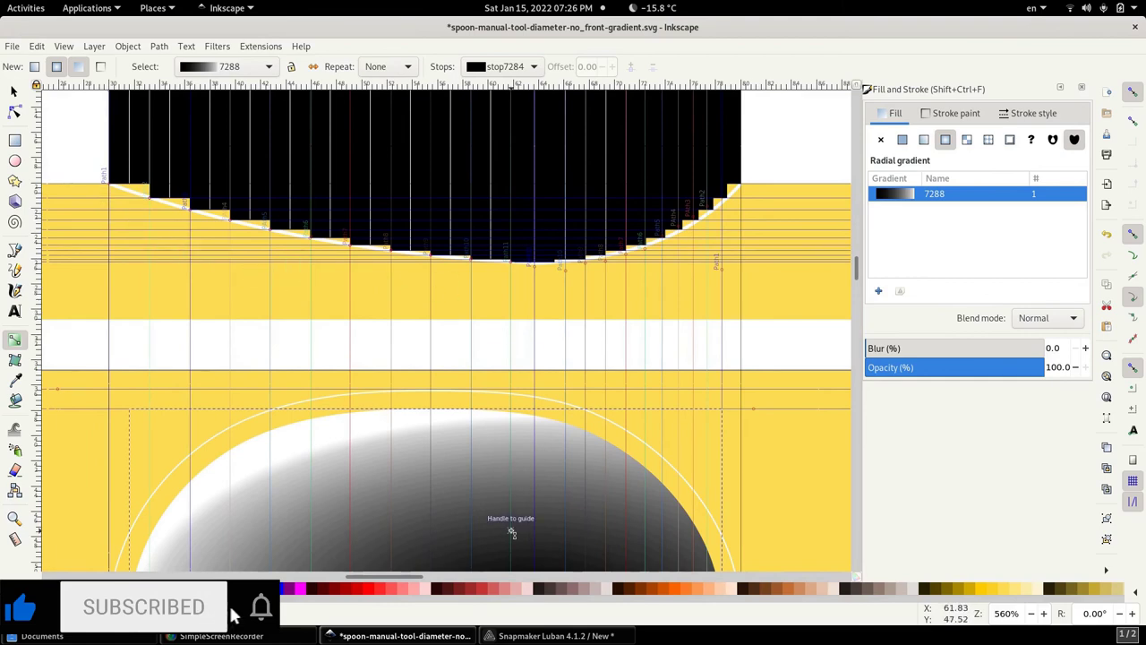
click(525, 638)
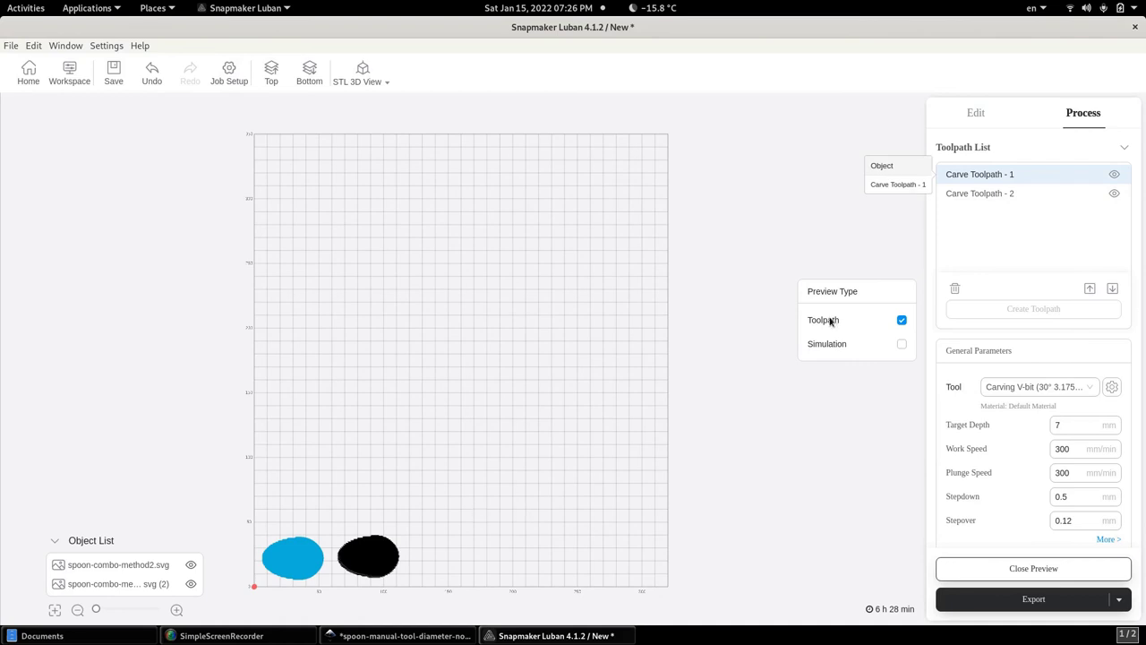
Load the G-code from Carve Toolpath - 2 into the Workspace as spoon-combo-method2_1642292268316.cnc.
click(999, 193)
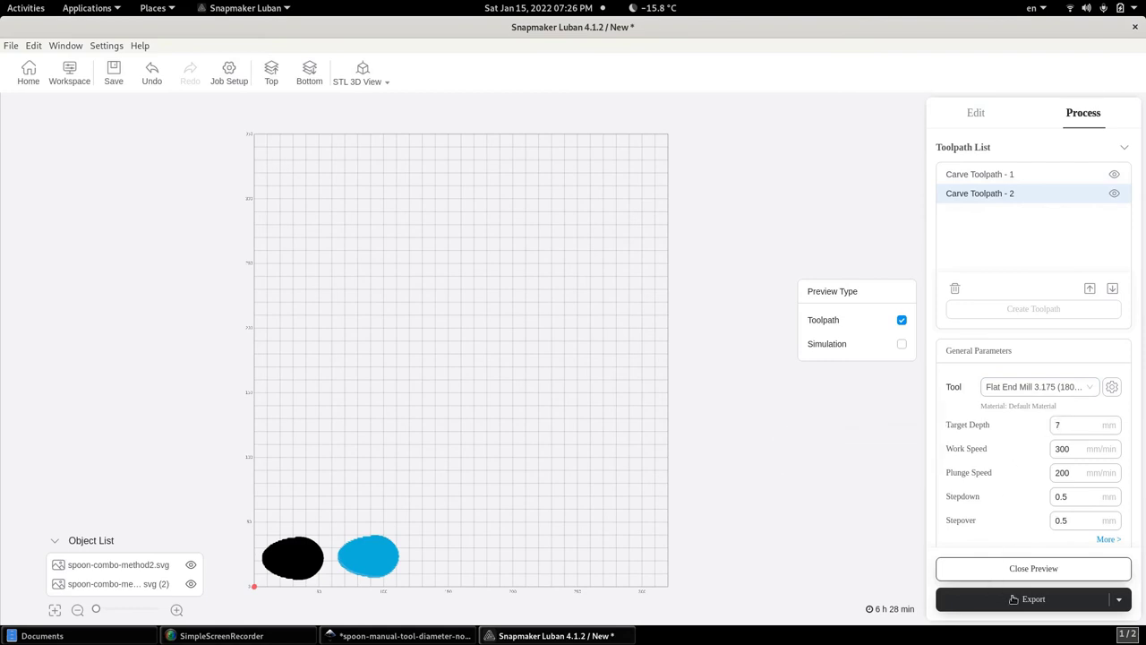
click(1023, 599)
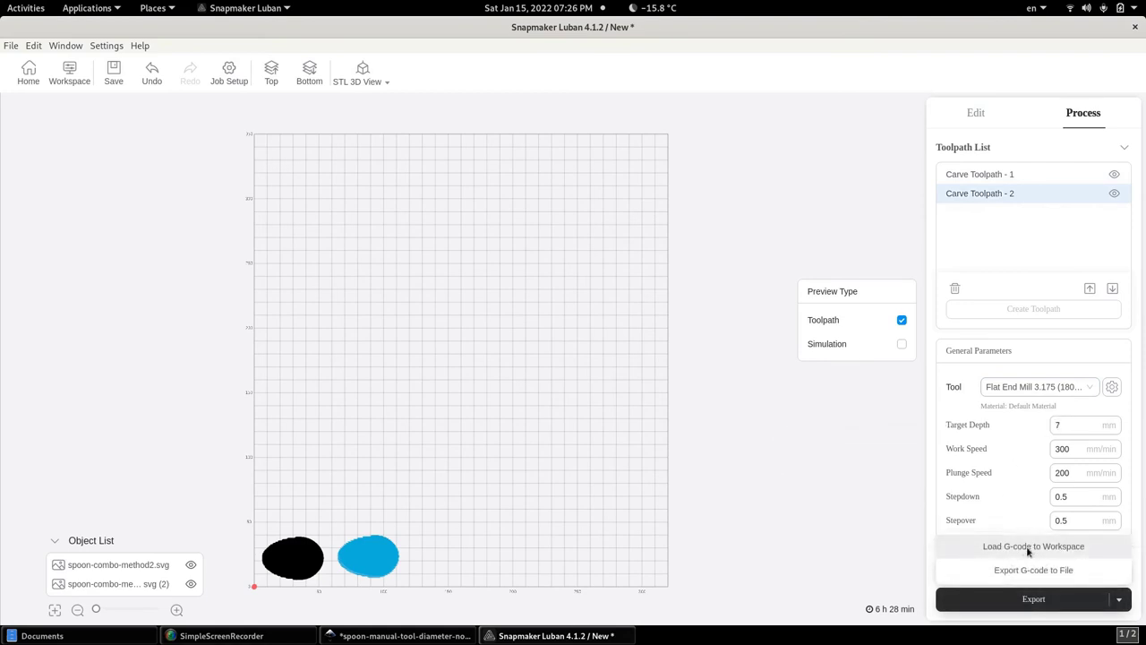
click(1027, 548)
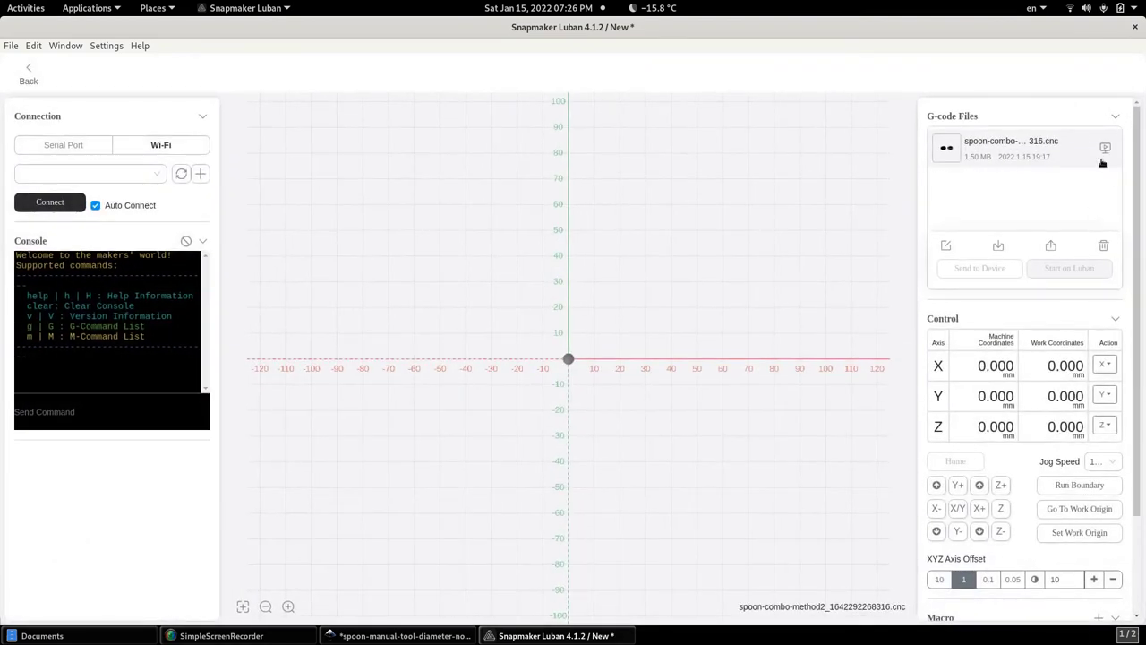
Preview the loaded spoon G-code in 3D, viewing from the side and zooming in on both bowls.
click(1106, 147)
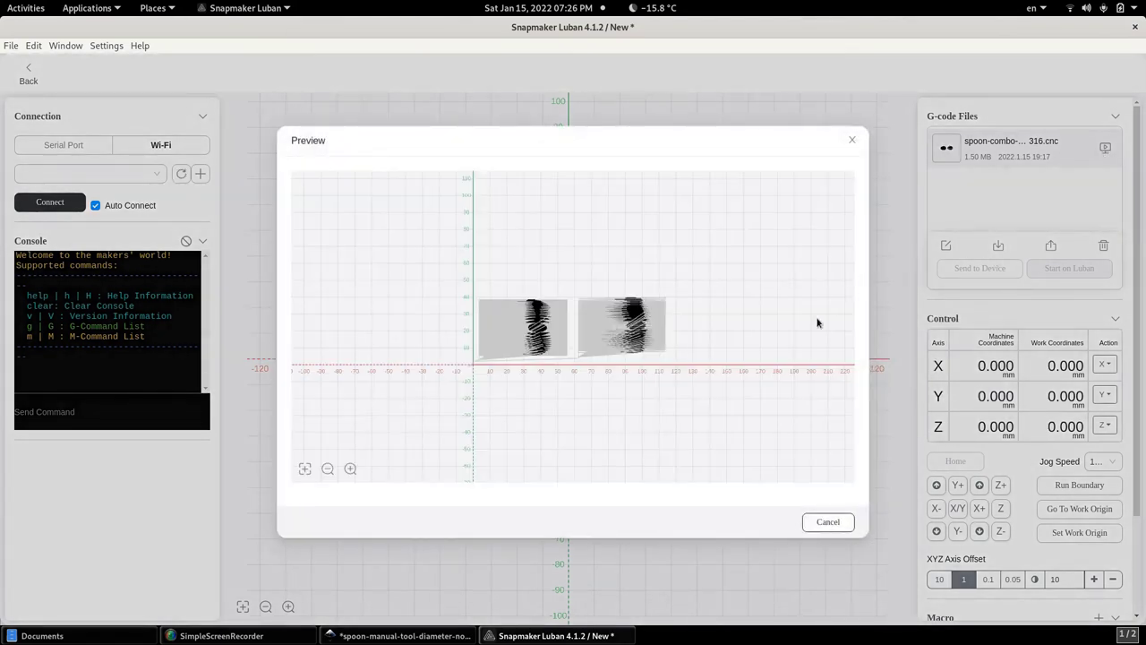
drag(799, 336, 643, 255)
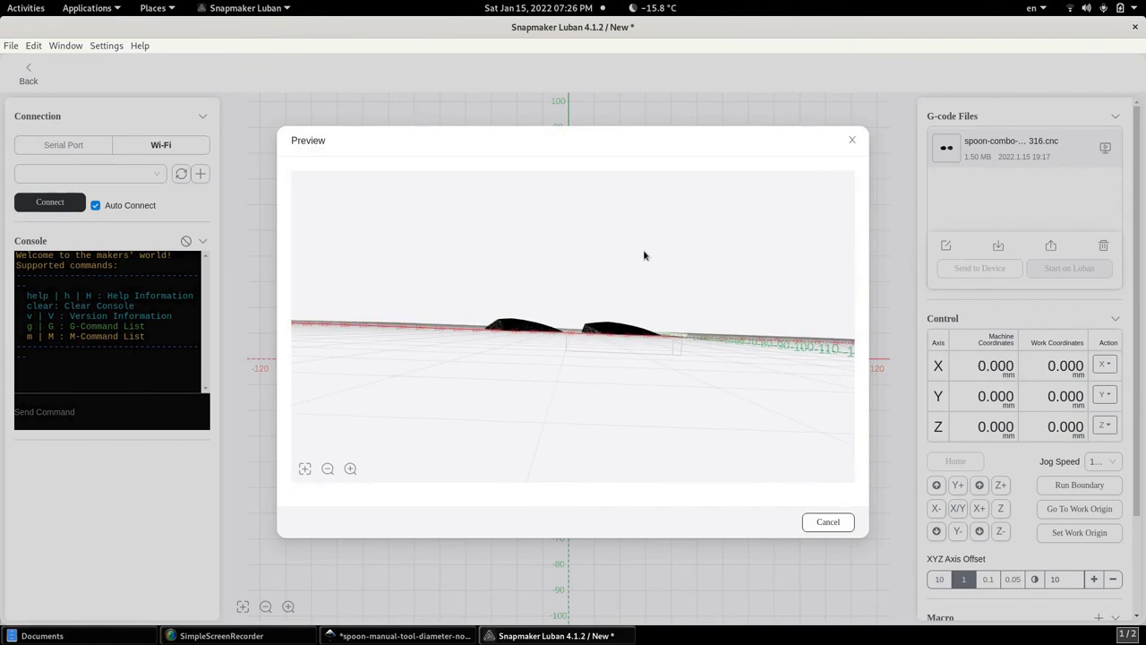
click(352, 468)
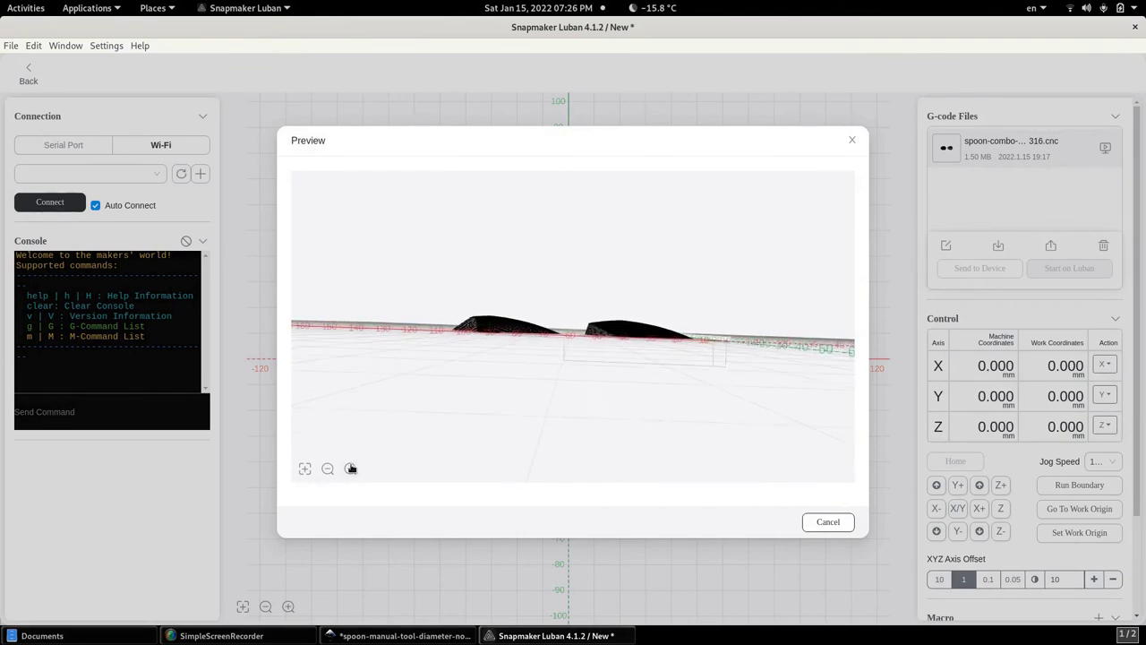
click(350, 468)
click(351, 469)
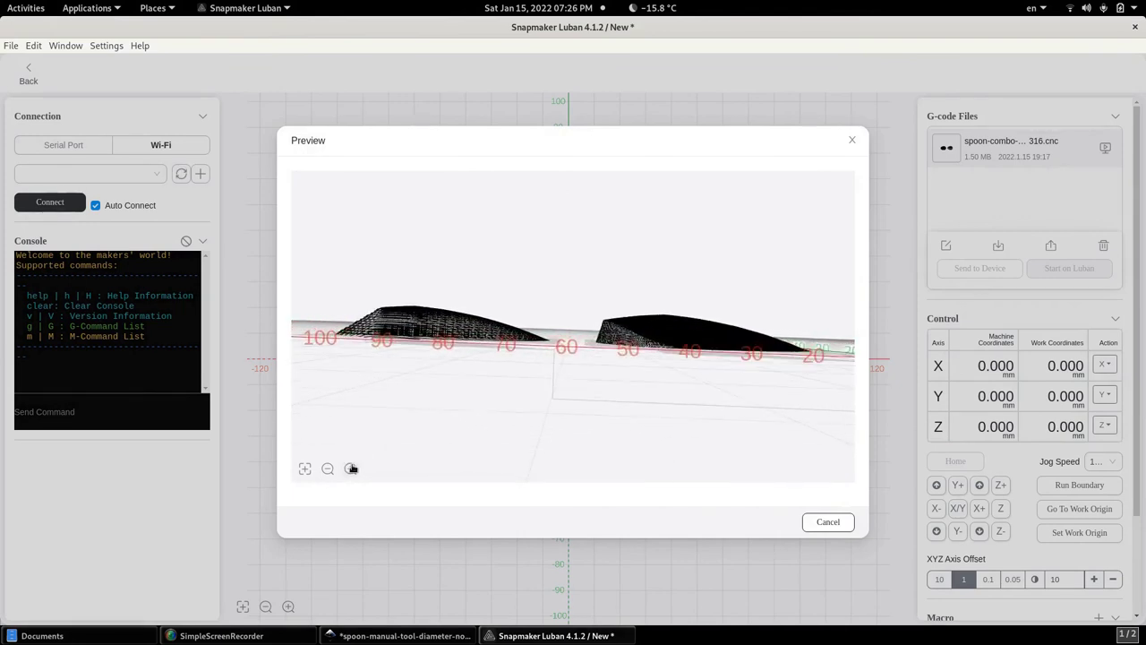
click(351, 468)
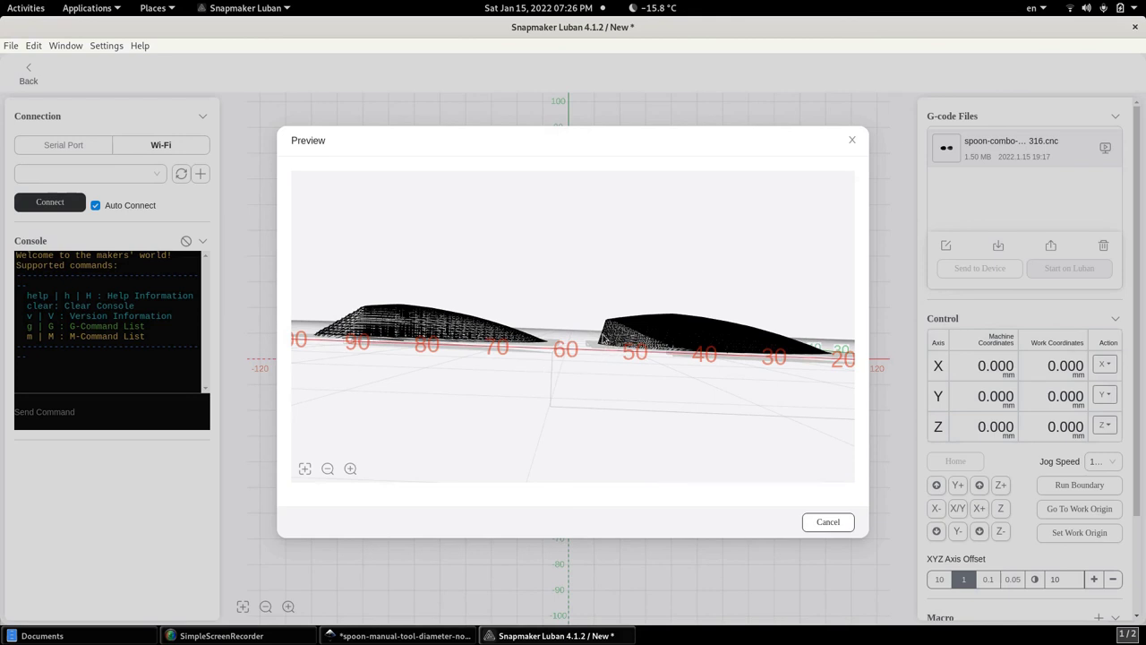